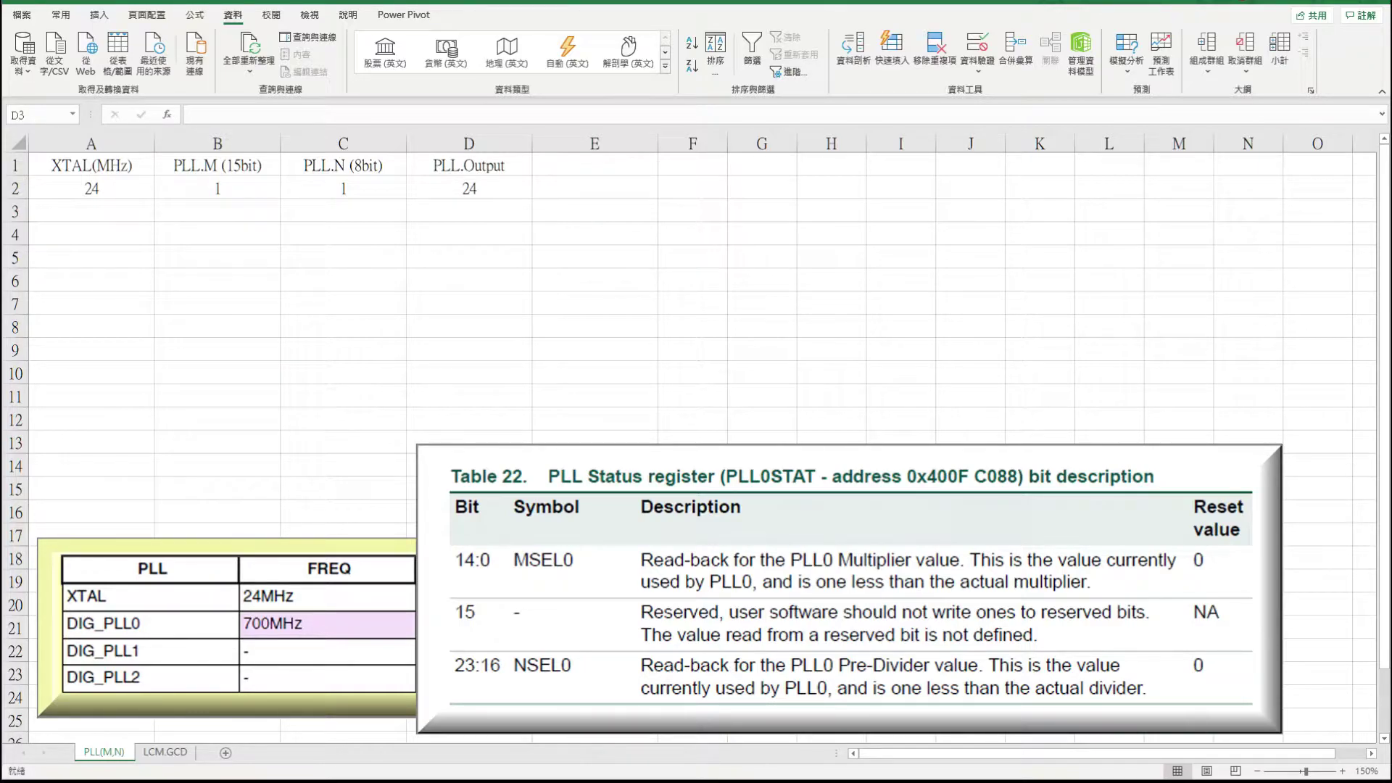
Step: Try to goal-seek the PLL.Output formula in D2 to 700 by varying cells B2:C2
{"action": "left_click", "coordinate": [124, 188]}
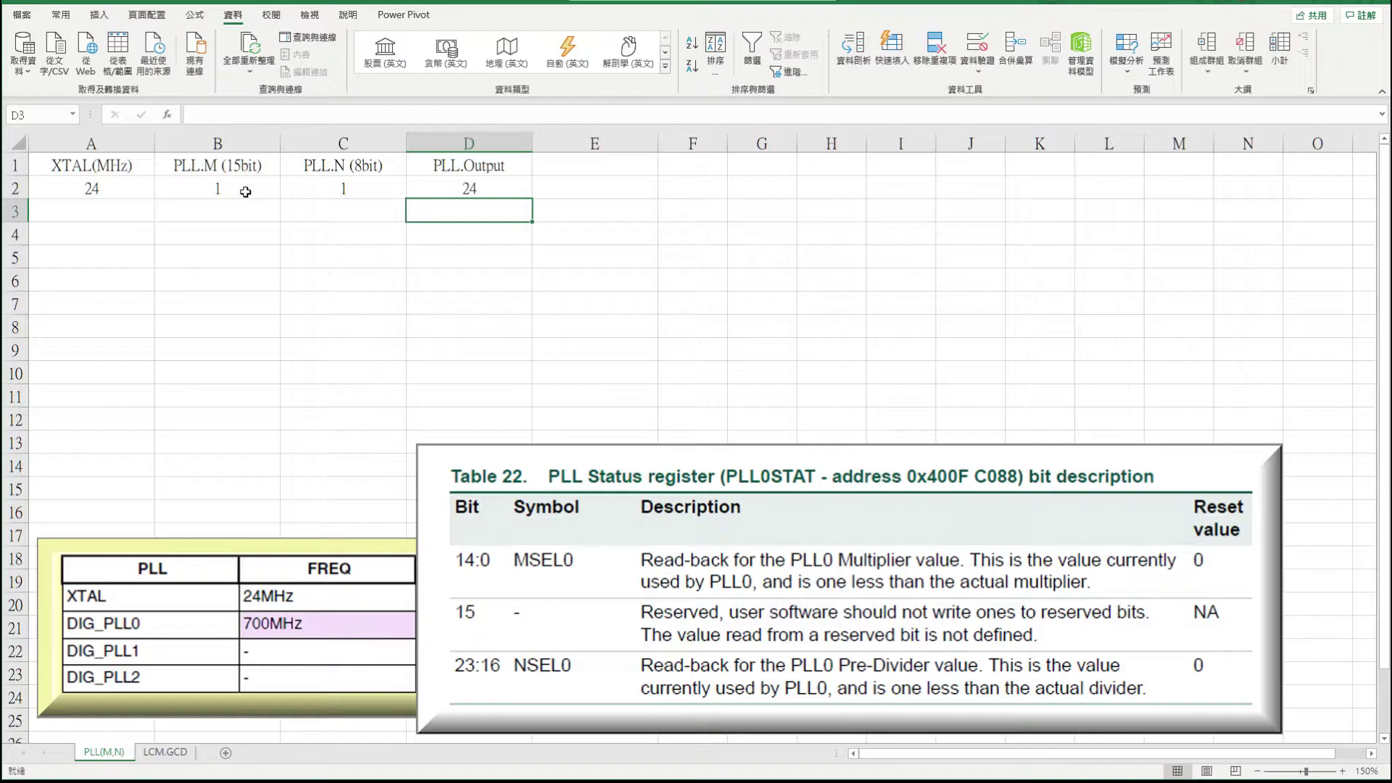
{"action": "left_click", "coordinate": [478, 187]}
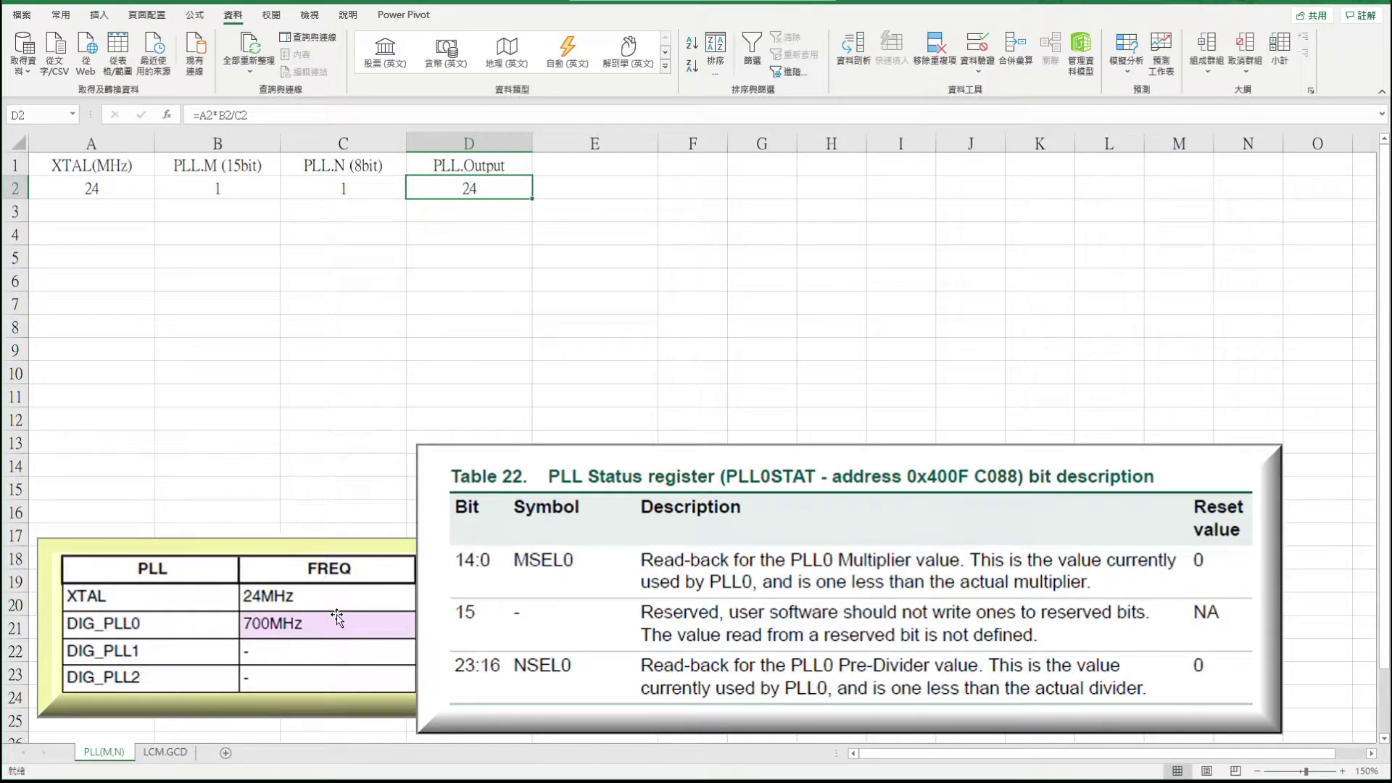
{"action": "left_click", "coordinate": [1122, 71]}
{"action": "left_click", "coordinate": [1160, 118]}
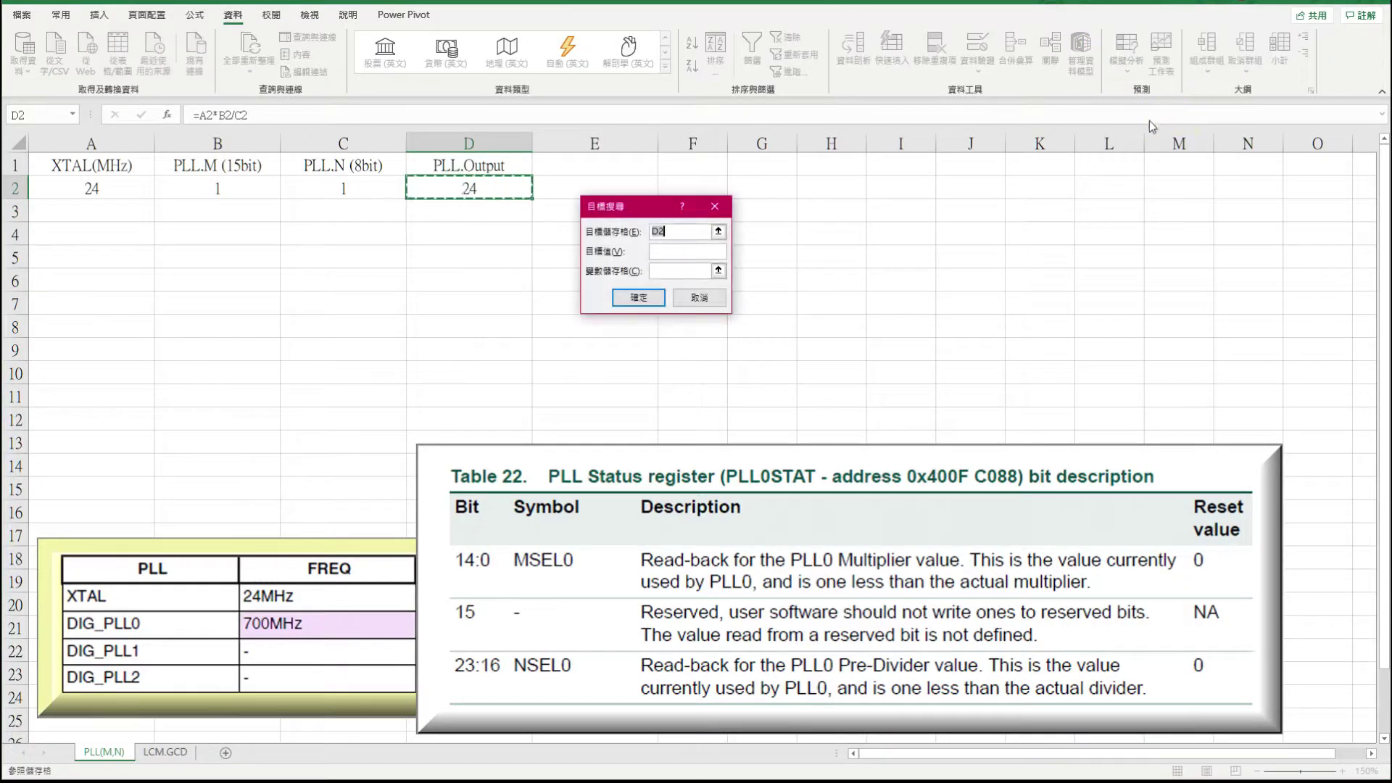
{"action": "left_click", "coordinate": [714, 251]}
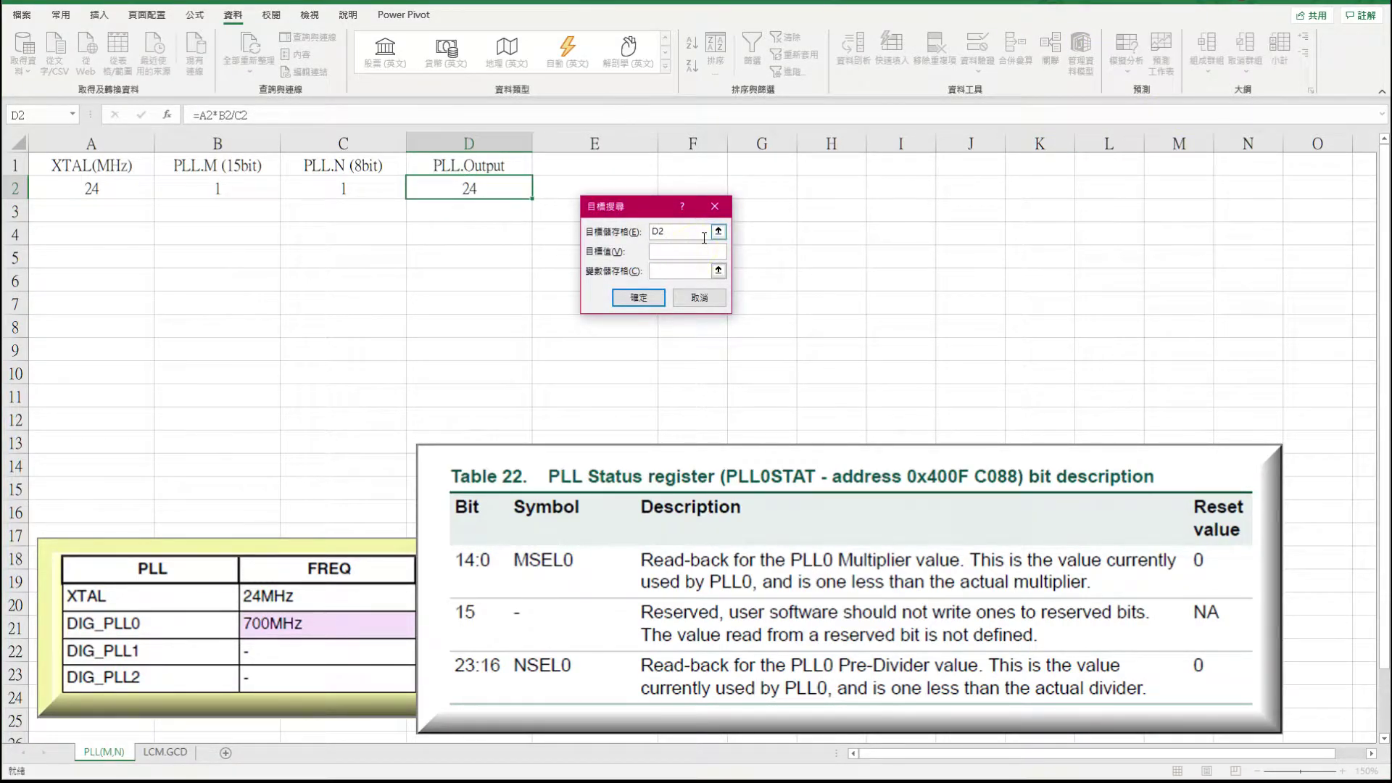
{"action": "type", "text": "700"}
{"action": "left_click", "coordinate": [718, 270]}
{"action": "left_click_drag", "start_coordinate": [209, 187], "coordinate": [345, 185]}
{"action": "left_click", "coordinate": [722, 225]}
{"action": "left_click", "coordinate": [646, 298]}
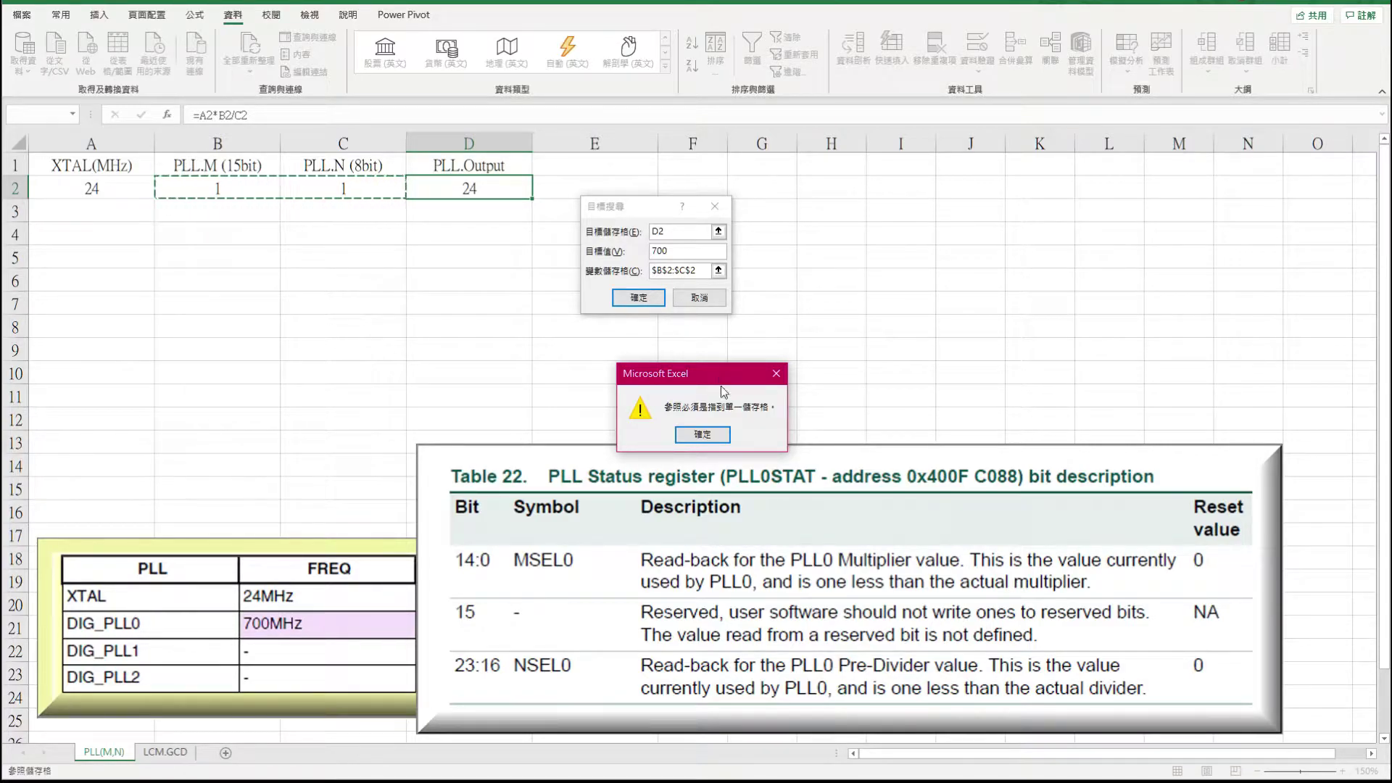
{"action": "left_click", "coordinate": [719, 435]}
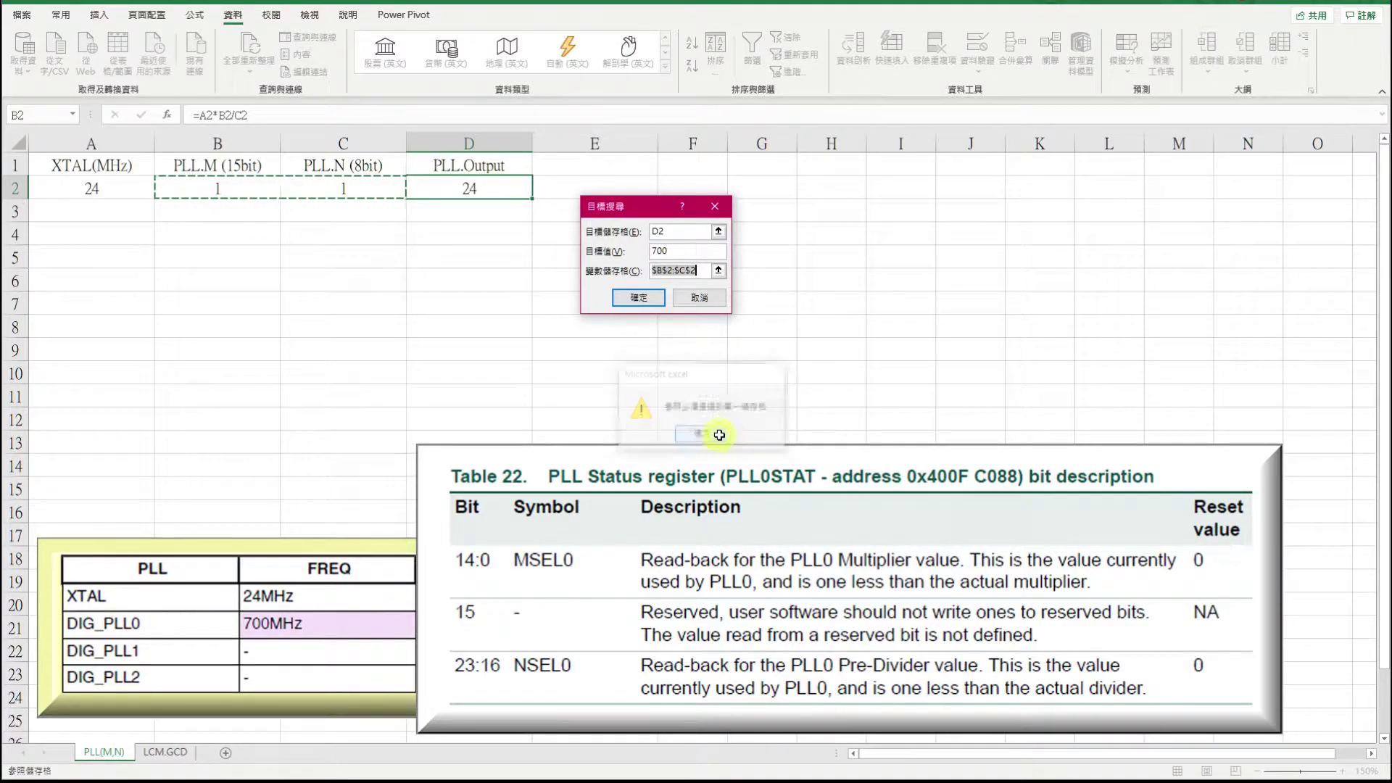
{"action": "left_click", "coordinate": [705, 295]}
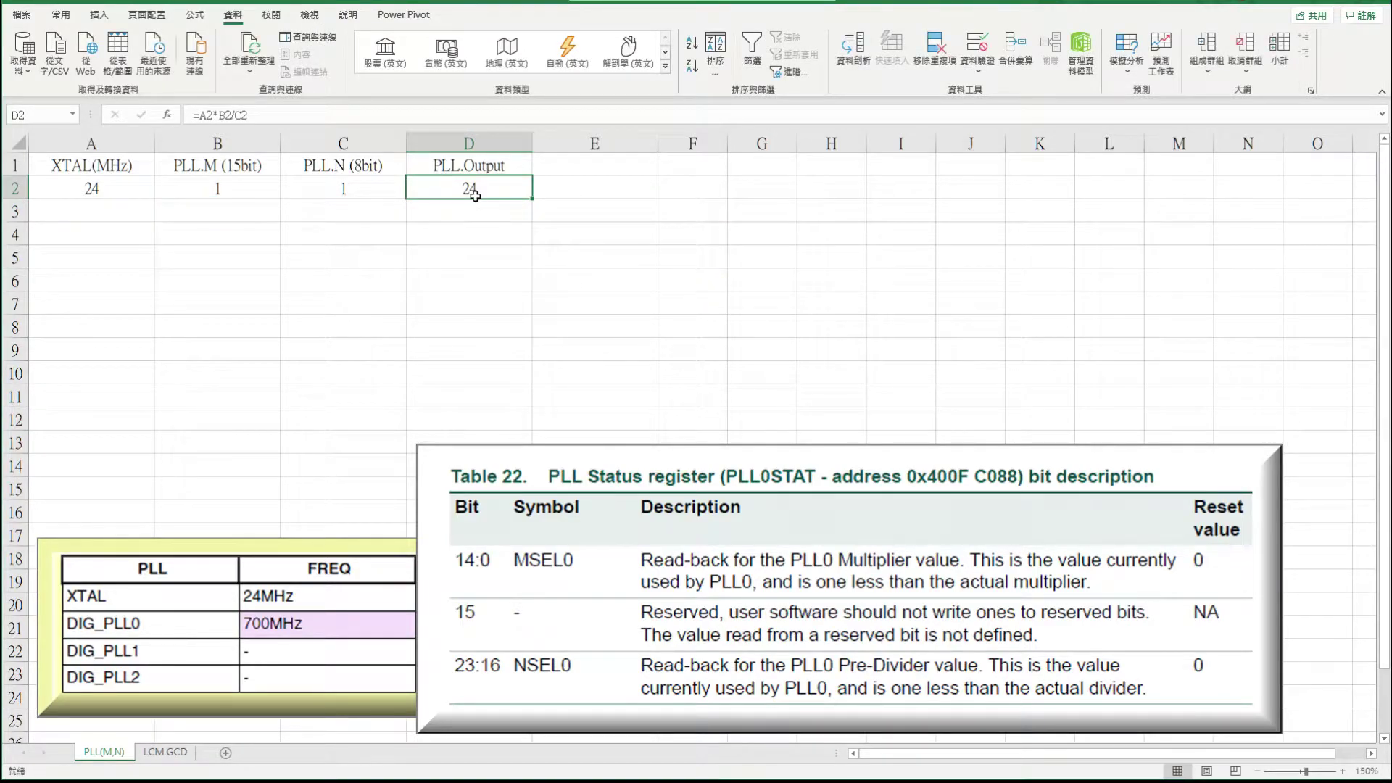
Step: Enable the Solver add-in (規劃求解增益集) through the Excel add-in options
{"action": "key", "text": "alt"}
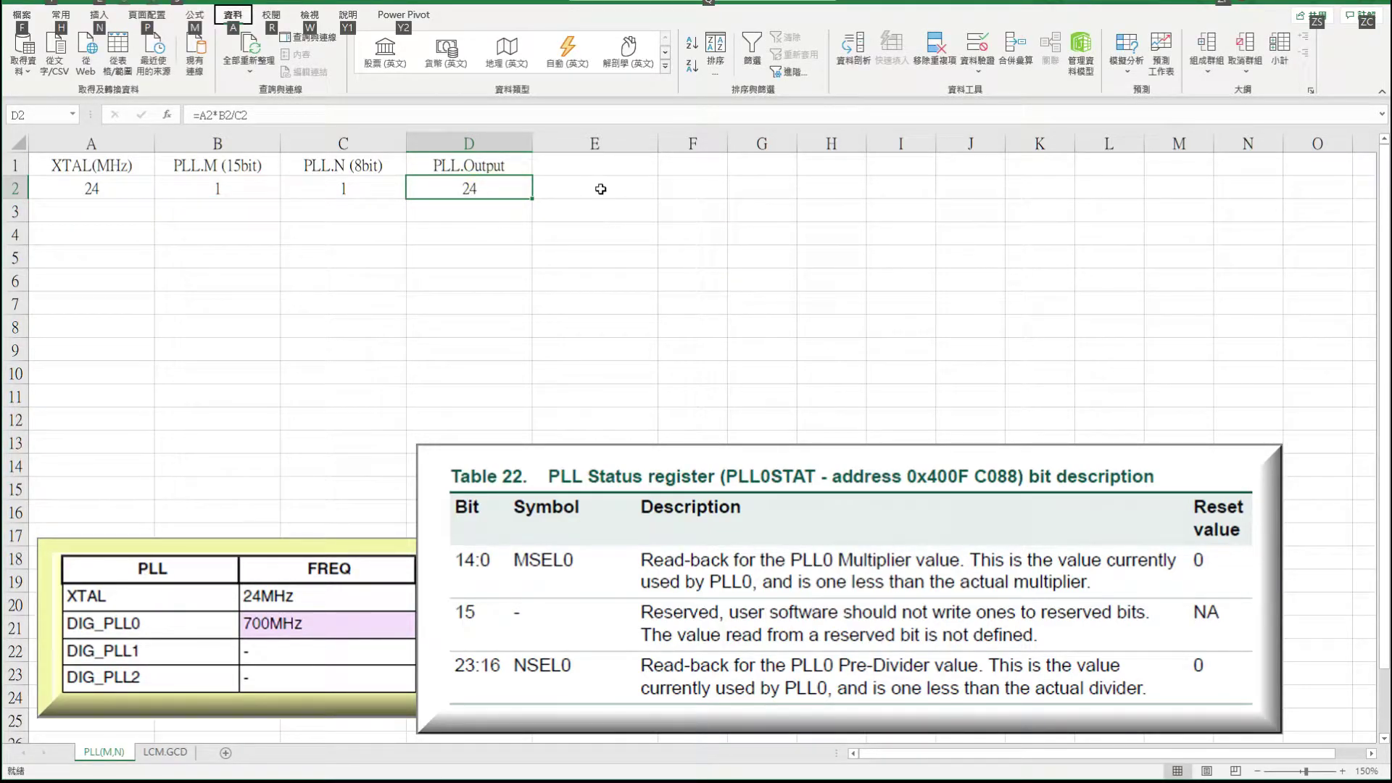
{"action": "left_click", "coordinate": [20, 20]}
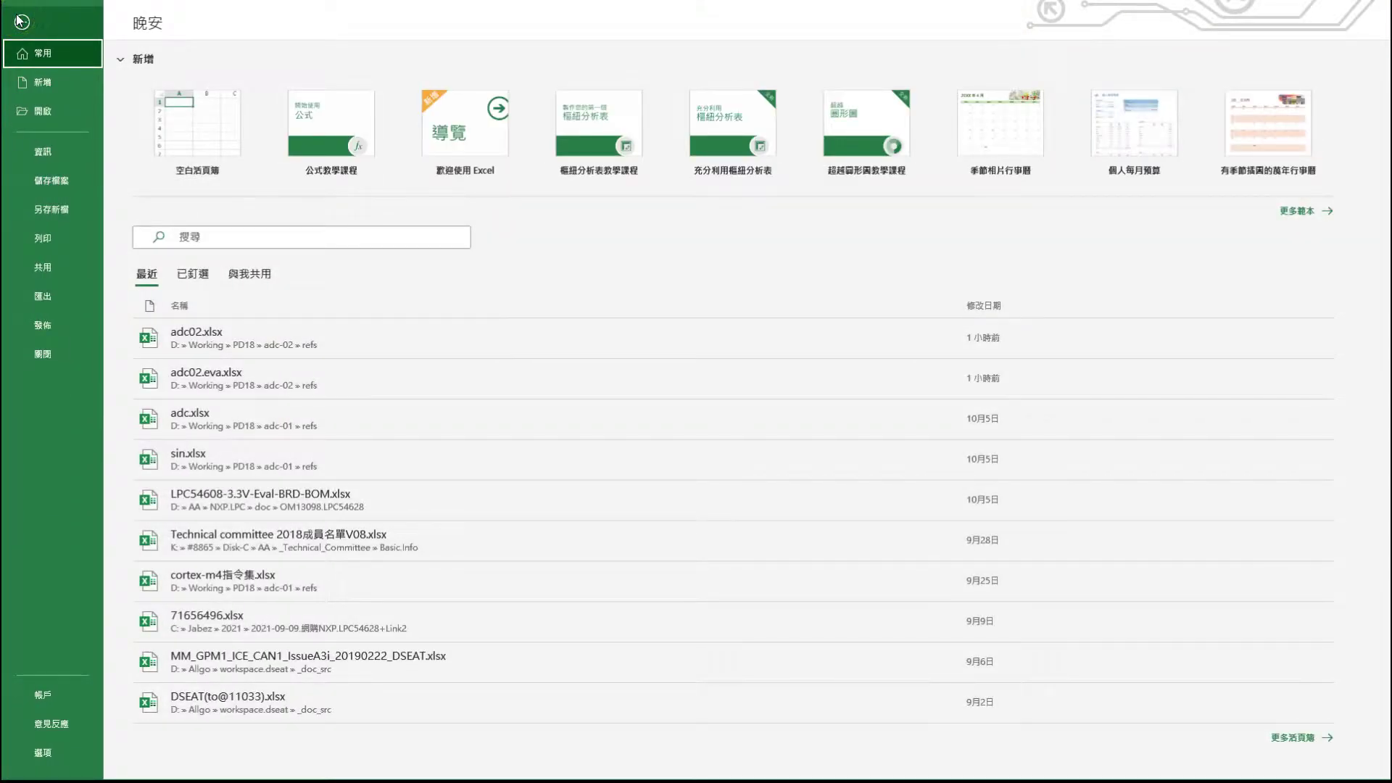
{"action": "left_click", "coordinate": [50, 751]}
{"action": "left_click", "coordinate": [441, 369]}
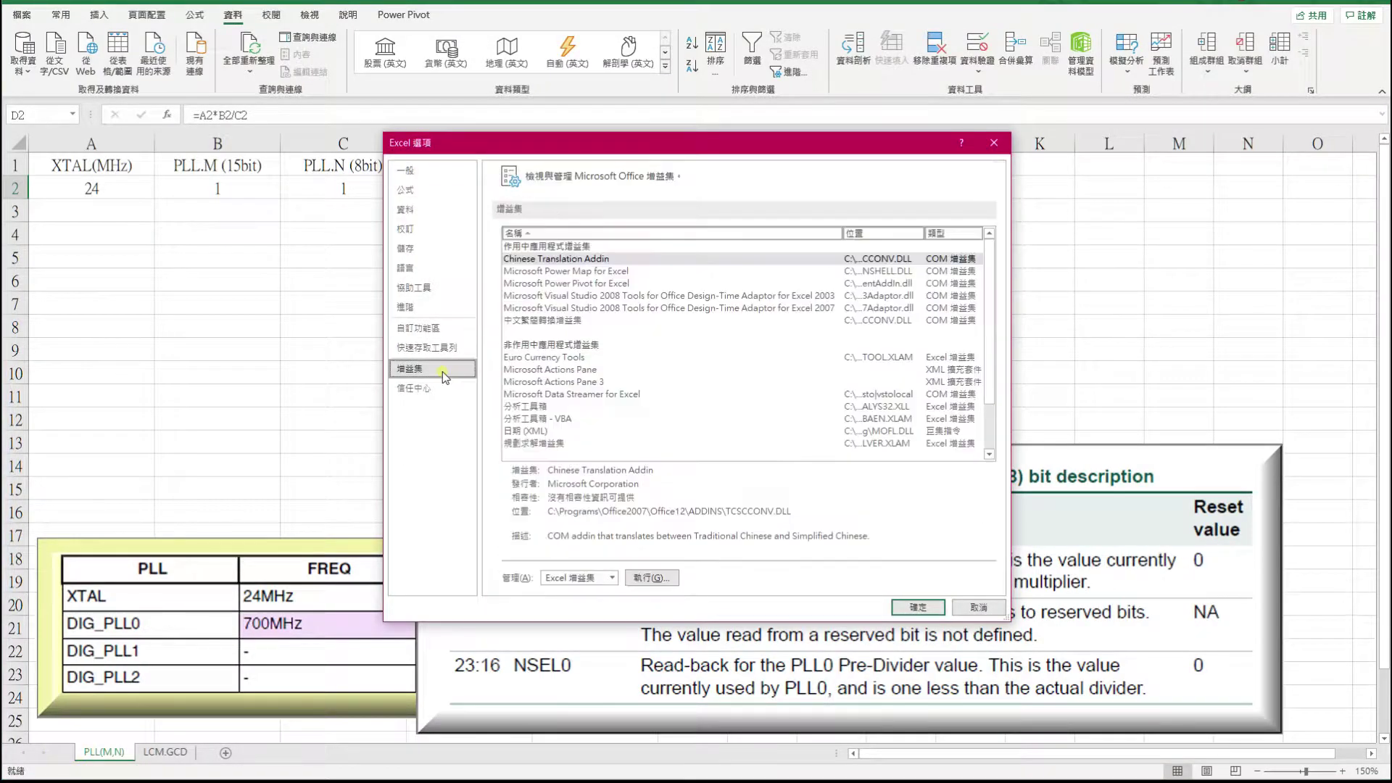
{"action": "left_click", "coordinate": [545, 445]}
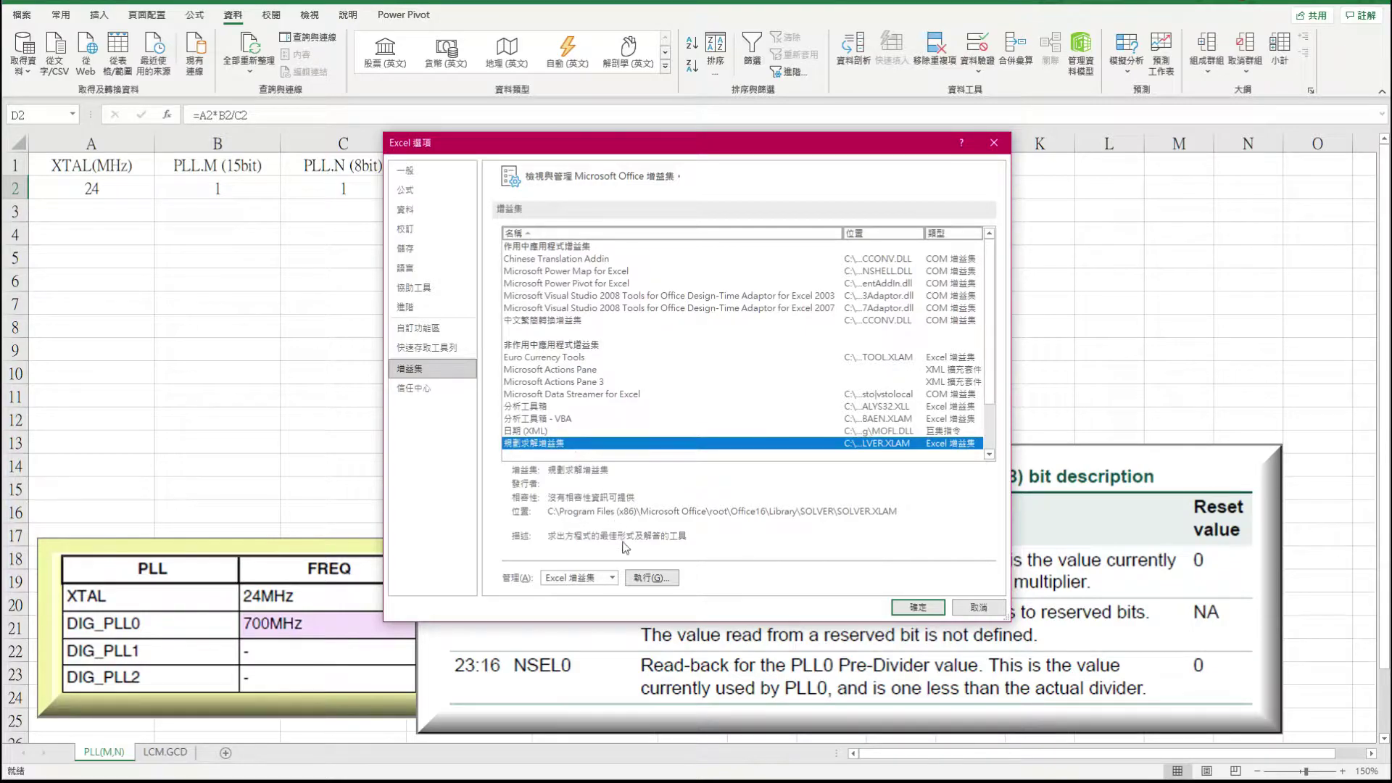
{"action": "left_click", "coordinate": [651, 578]}
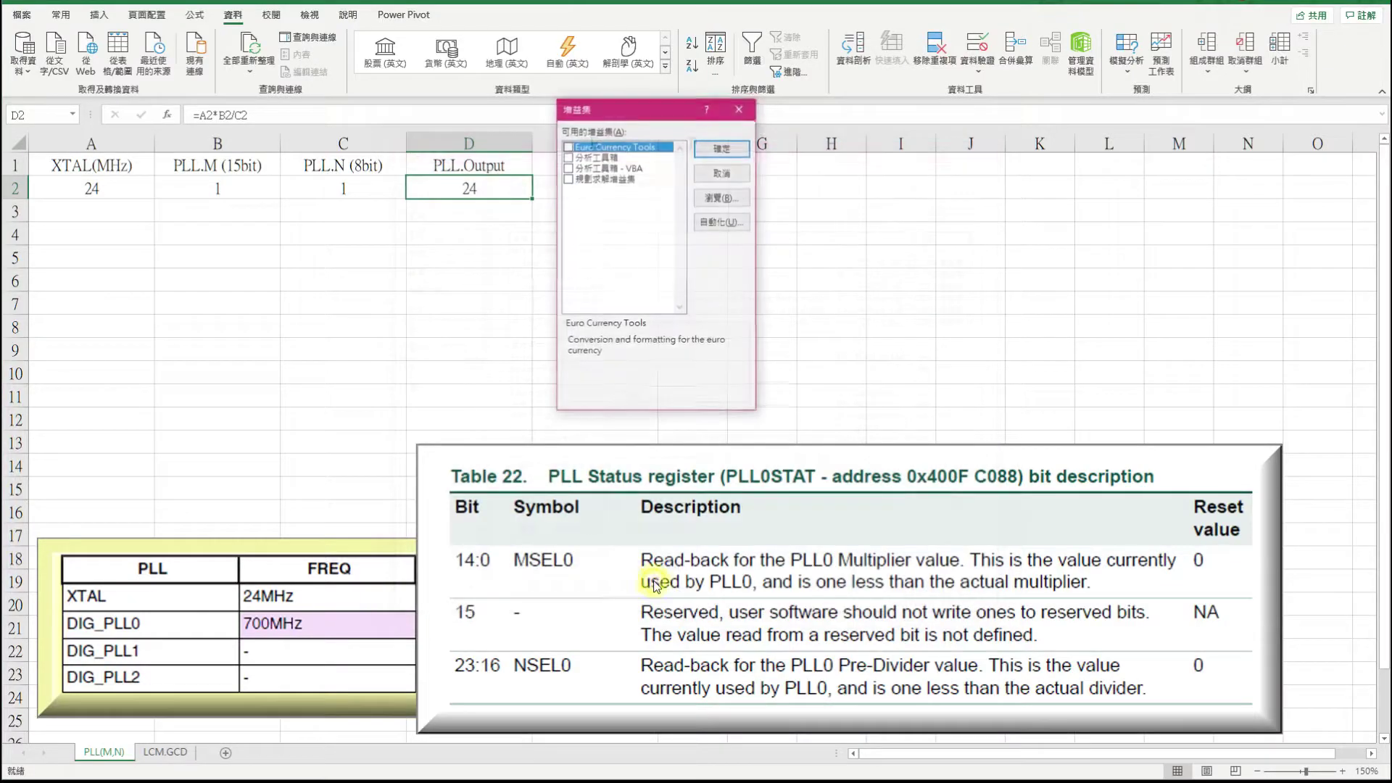
{"action": "left_click", "coordinate": [586, 183]}
{"action": "left_click", "coordinate": [569, 179]}
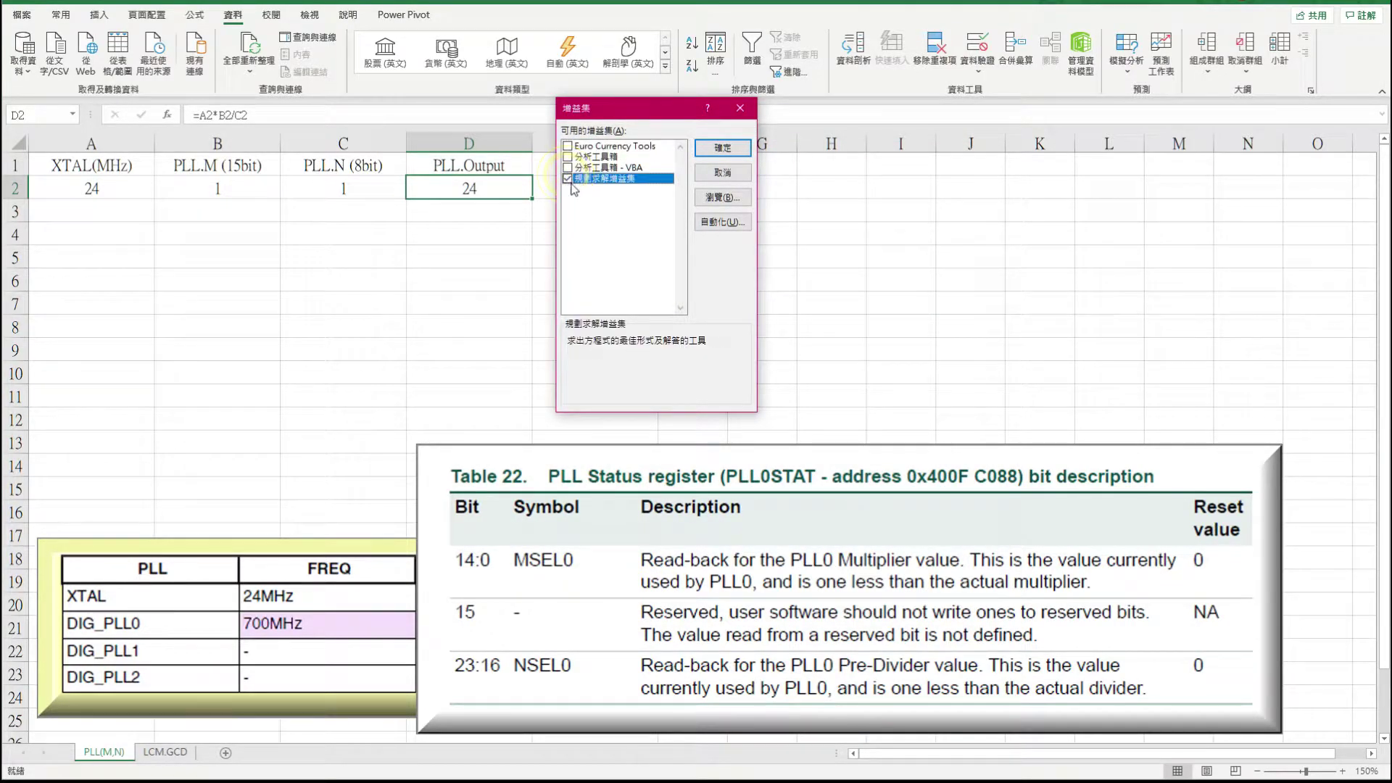
{"action": "left_click", "coordinate": [729, 148]}
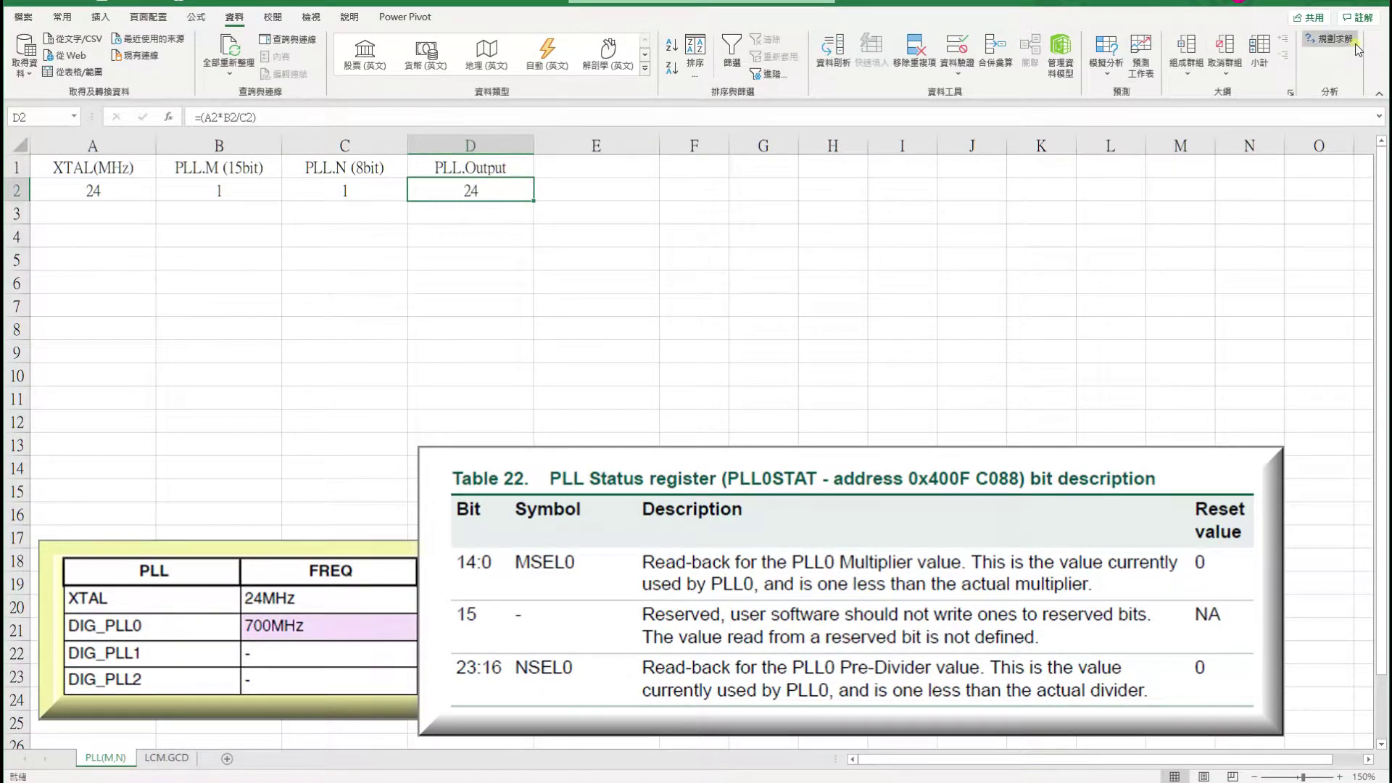
Step: Start a Solver model with D2 as the objective and B2:C2 as the variable cells
{"action": "left_click", "coordinate": [1331, 38]}
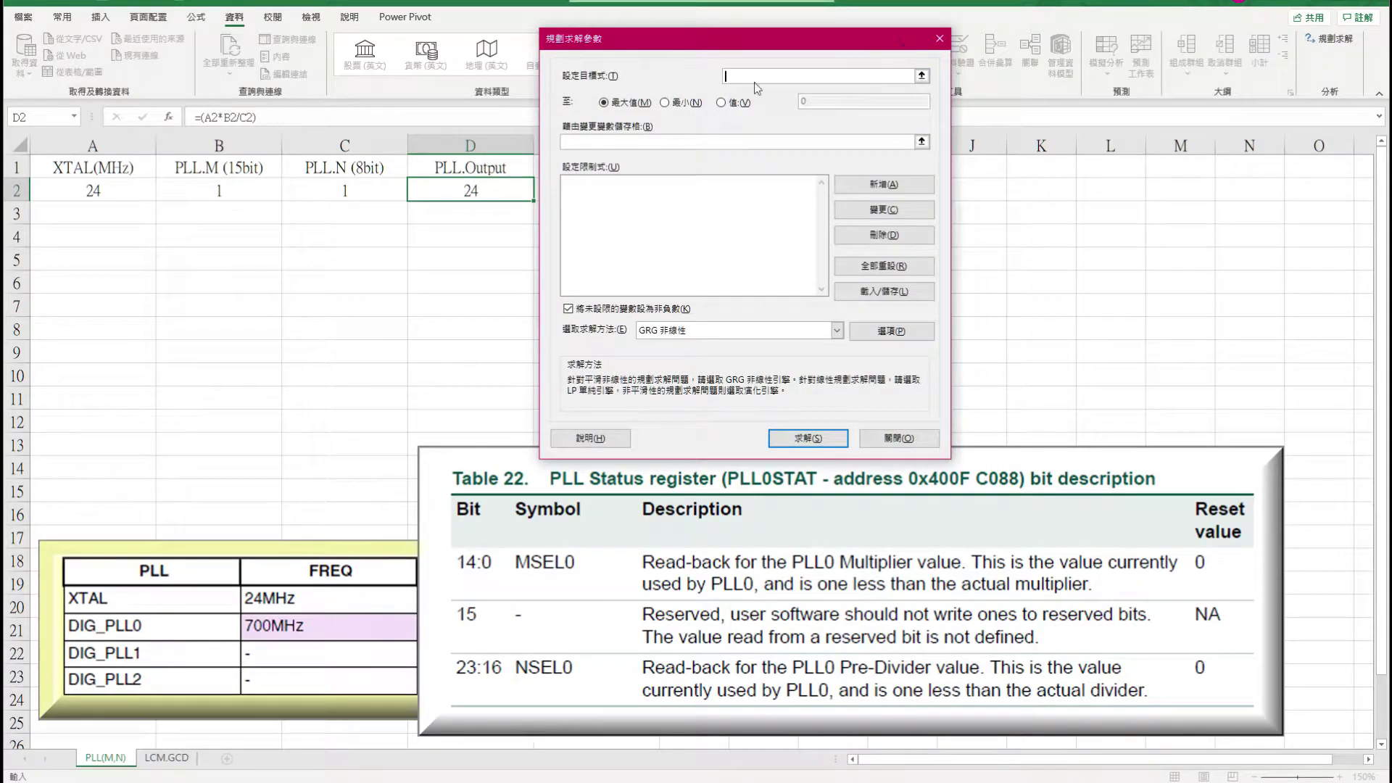
{"action": "left_click", "coordinate": [921, 76]}
{"action": "left_click", "coordinate": [467, 192]}
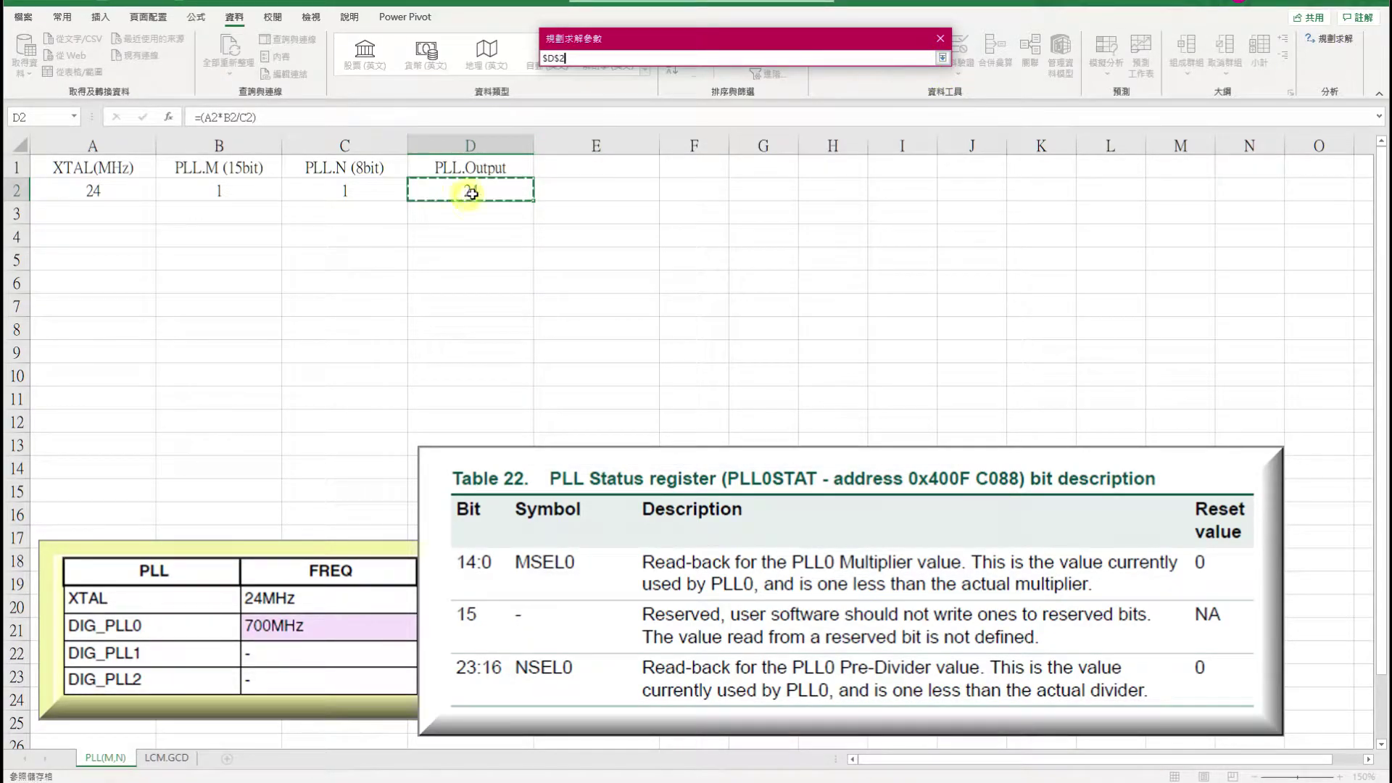
{"action": "left_click", "coordinate": [943, 57]}
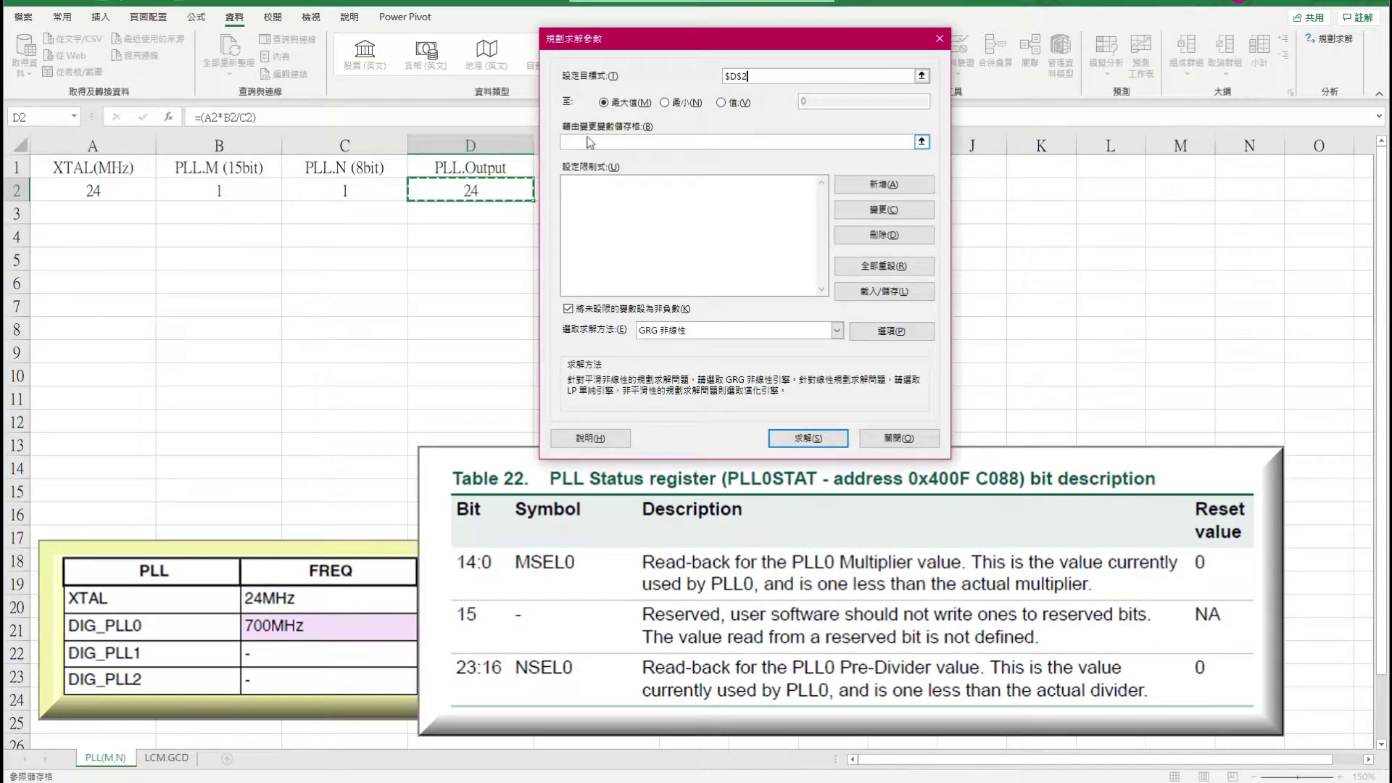
{"action": "left_click", "coordinate": [922, 142]}
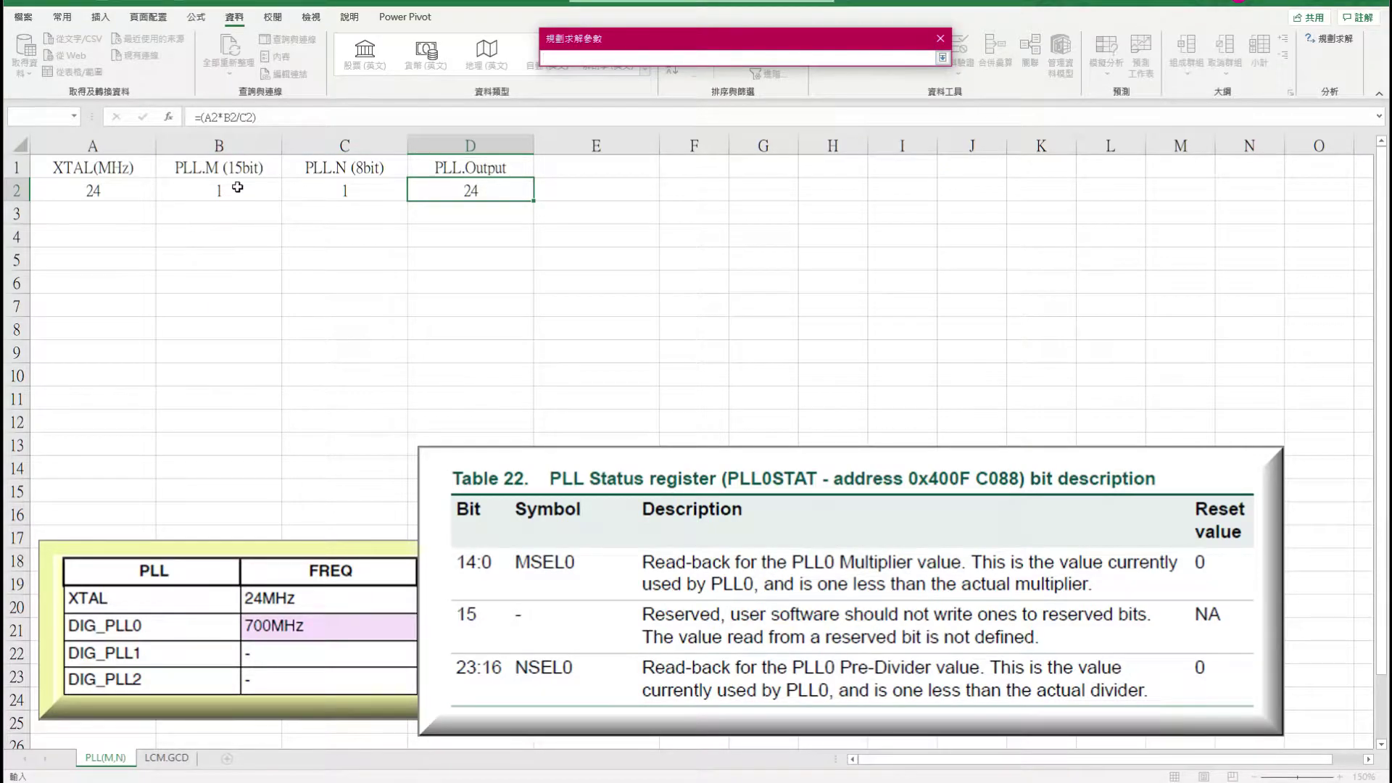
{"action": "left_click_drag", "start_coordinate": [237, 187], "coordinate": [330, 187]}
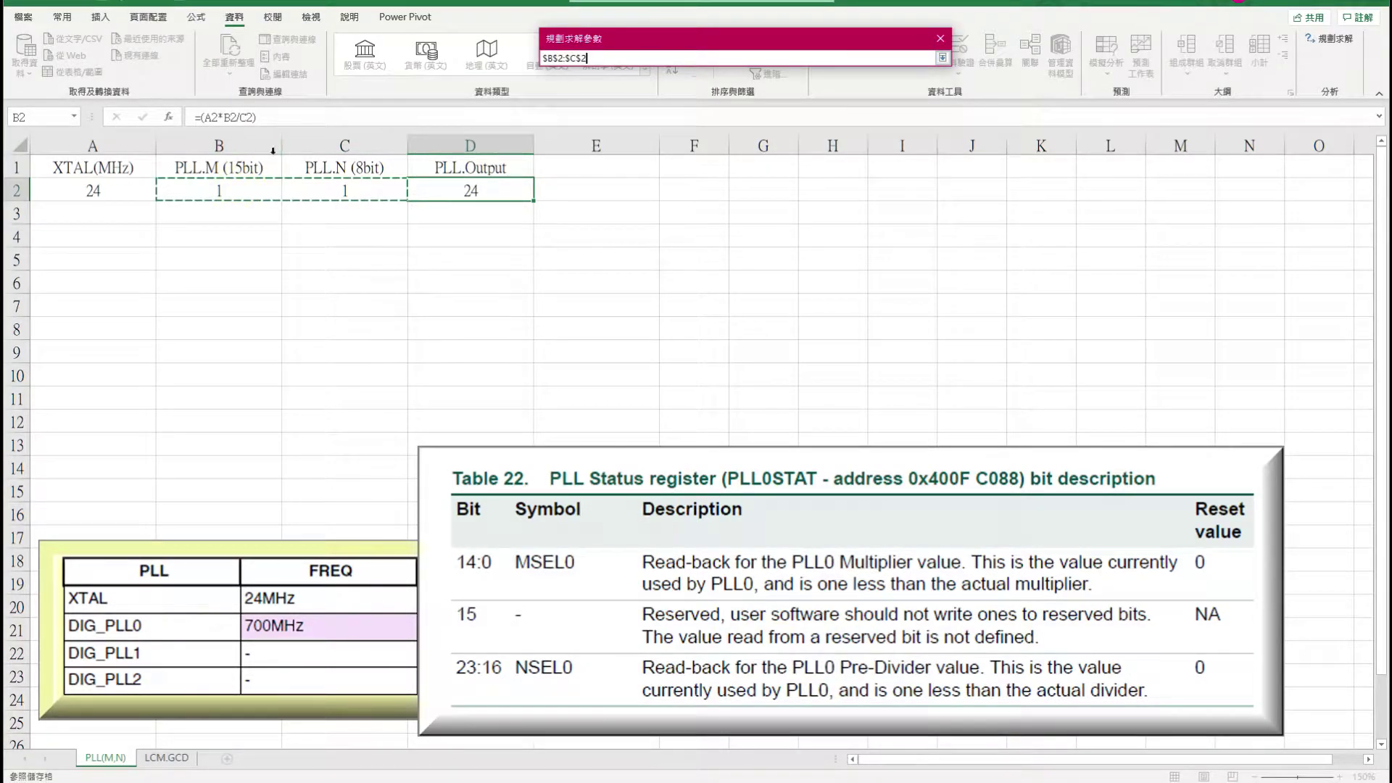
{"action": "left_click", "coordinate": [943, 58]}
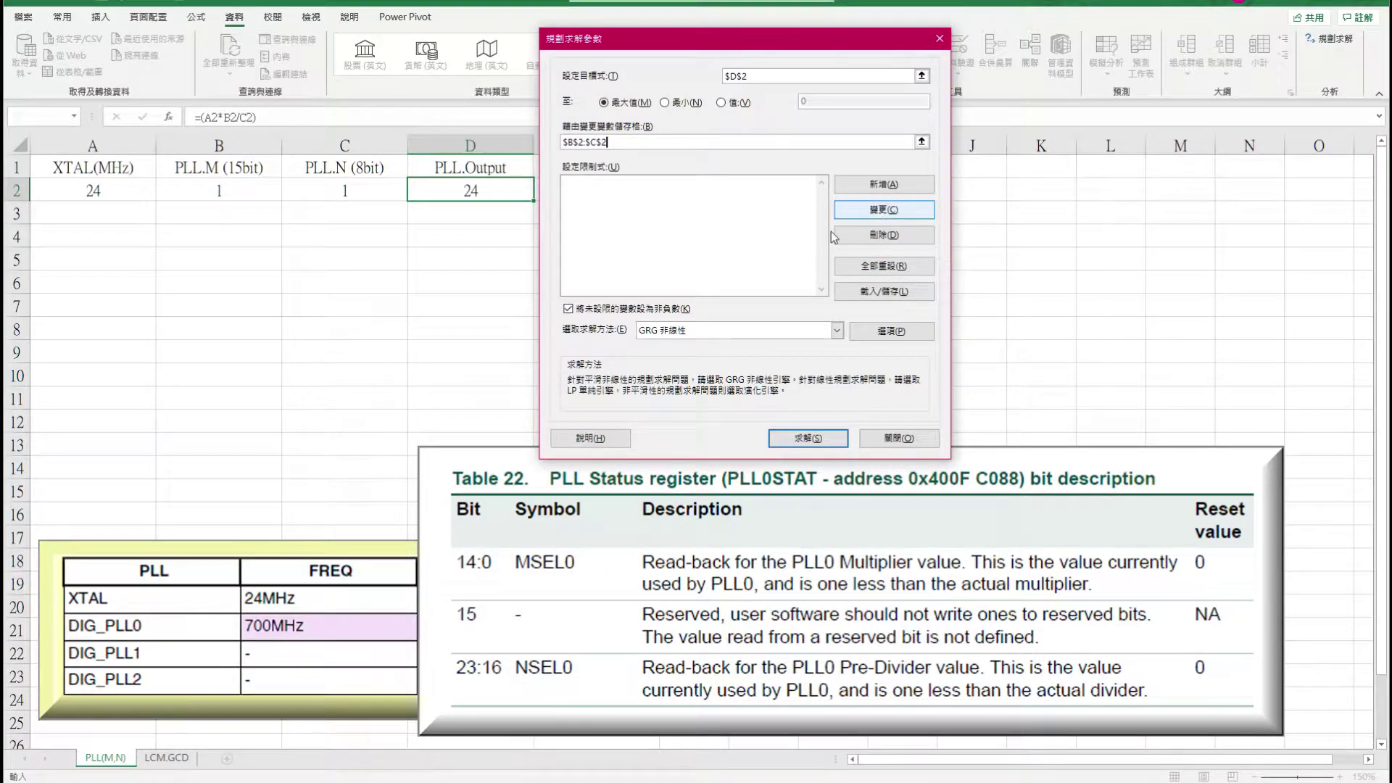
Step: Add a Solver constraint limiting B2 to at most 32768
{"action": "left_click", "coordinate": [896, 189]}
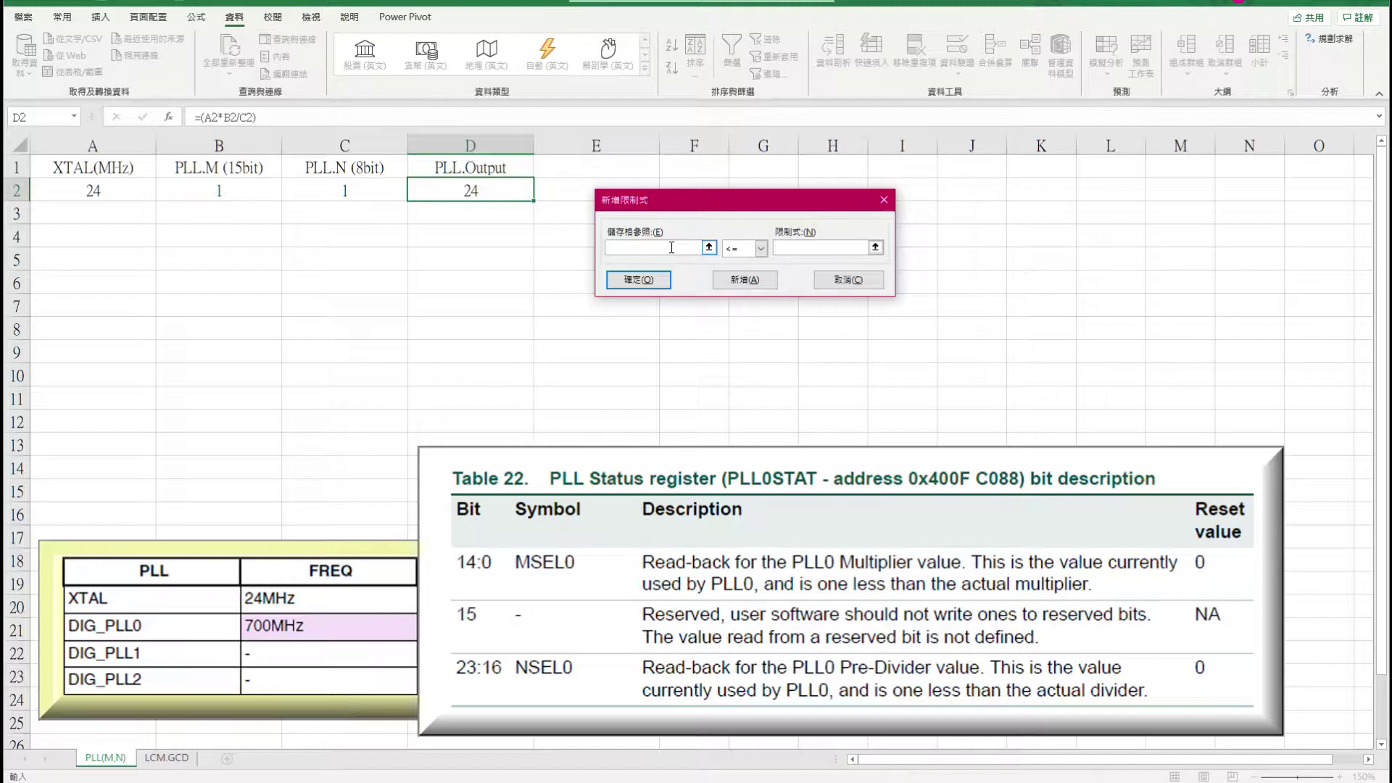
{"action": "type", "text": "b2"}
{"action": "left_click", "coordinate": [817, 248]}
{"action": "type", "text": "32"}
{"action": "type", "text": "767"}
{"action": "left_click", "coordinate": [729, 280]}
Step: Add Solver constraints requiring B2 to be an integer and at least 1
{"action": "type", "text": "b"}
{"action": "left_click", "coordinate": [761, 247]}
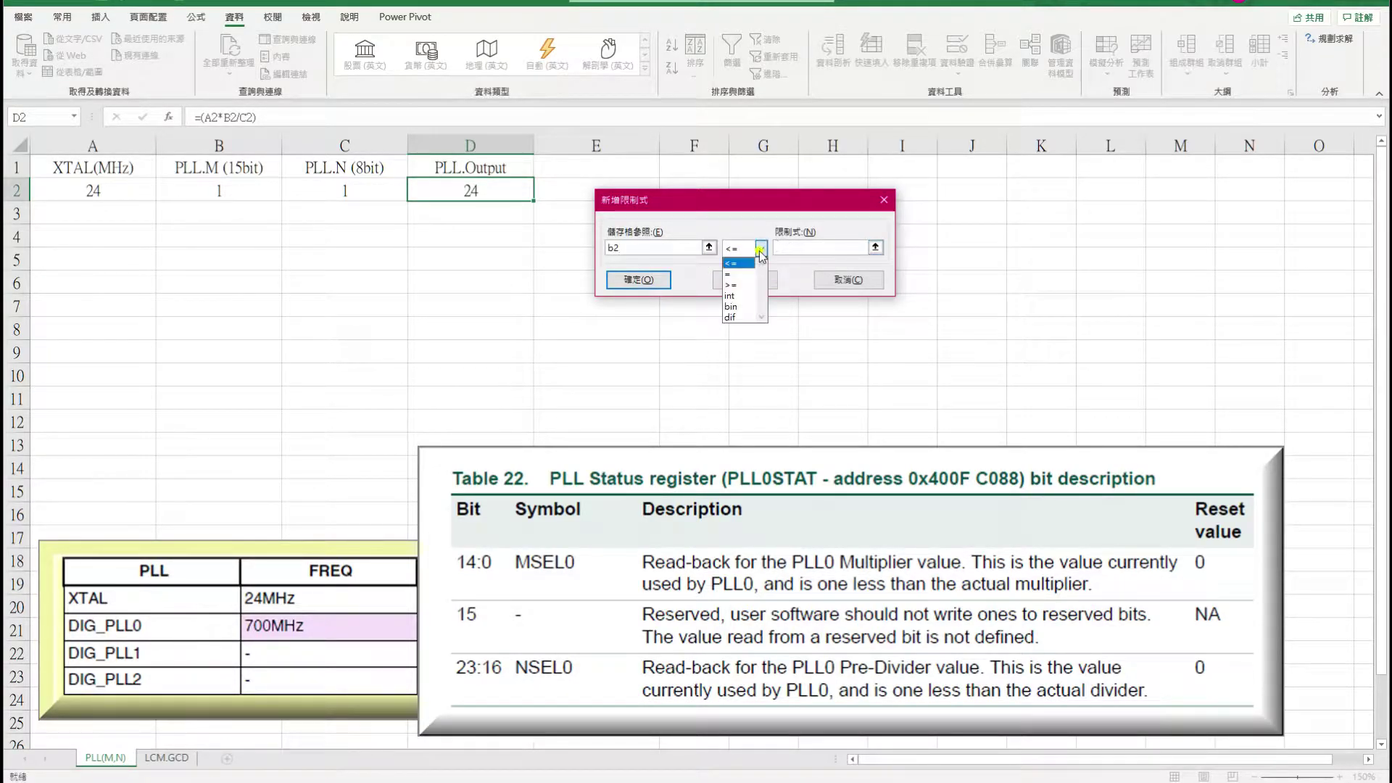
{"action": "left_click", "coordinate": [754, 296]}
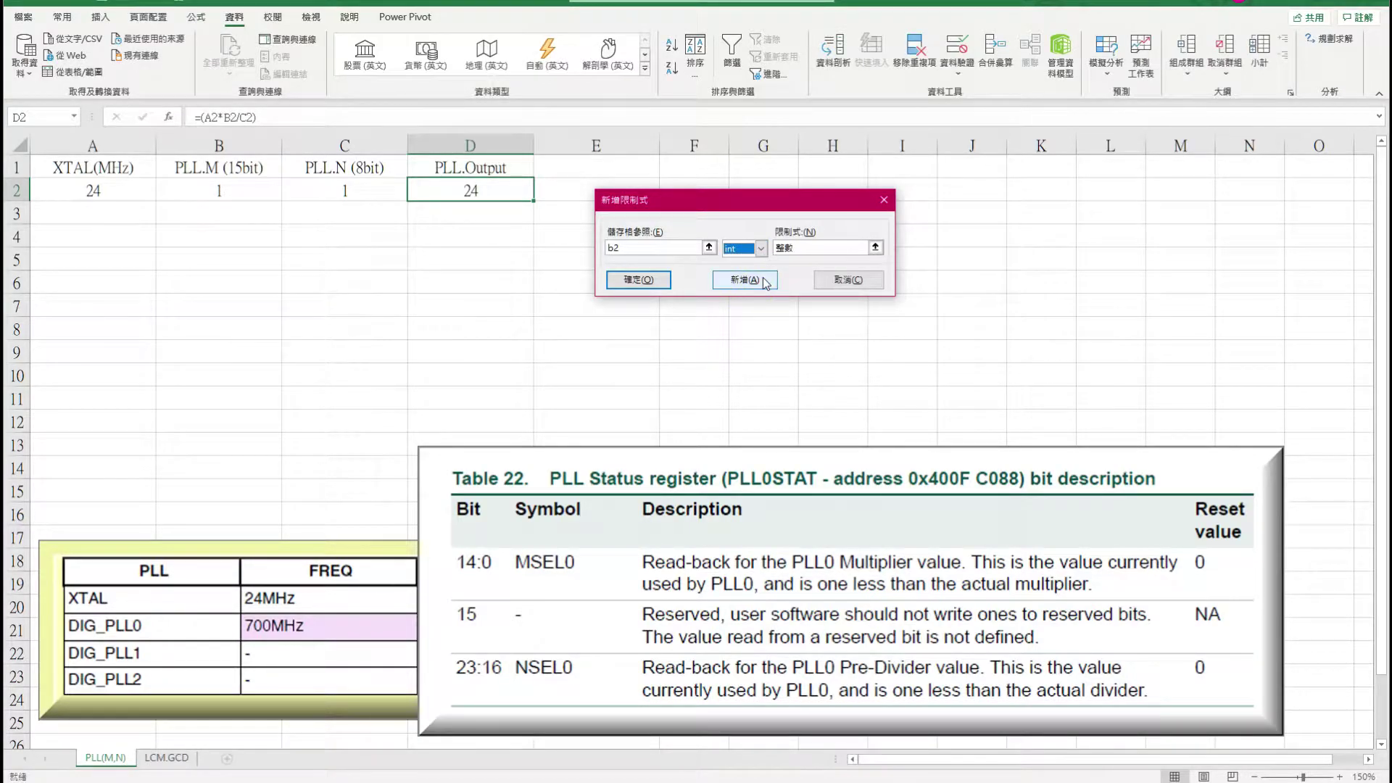
{"action": "left_click", "coordinate": [764, 282]}
{"action": "type", "text": "b2"}
{"action": "left_click", "coordinate": [743, 248]}
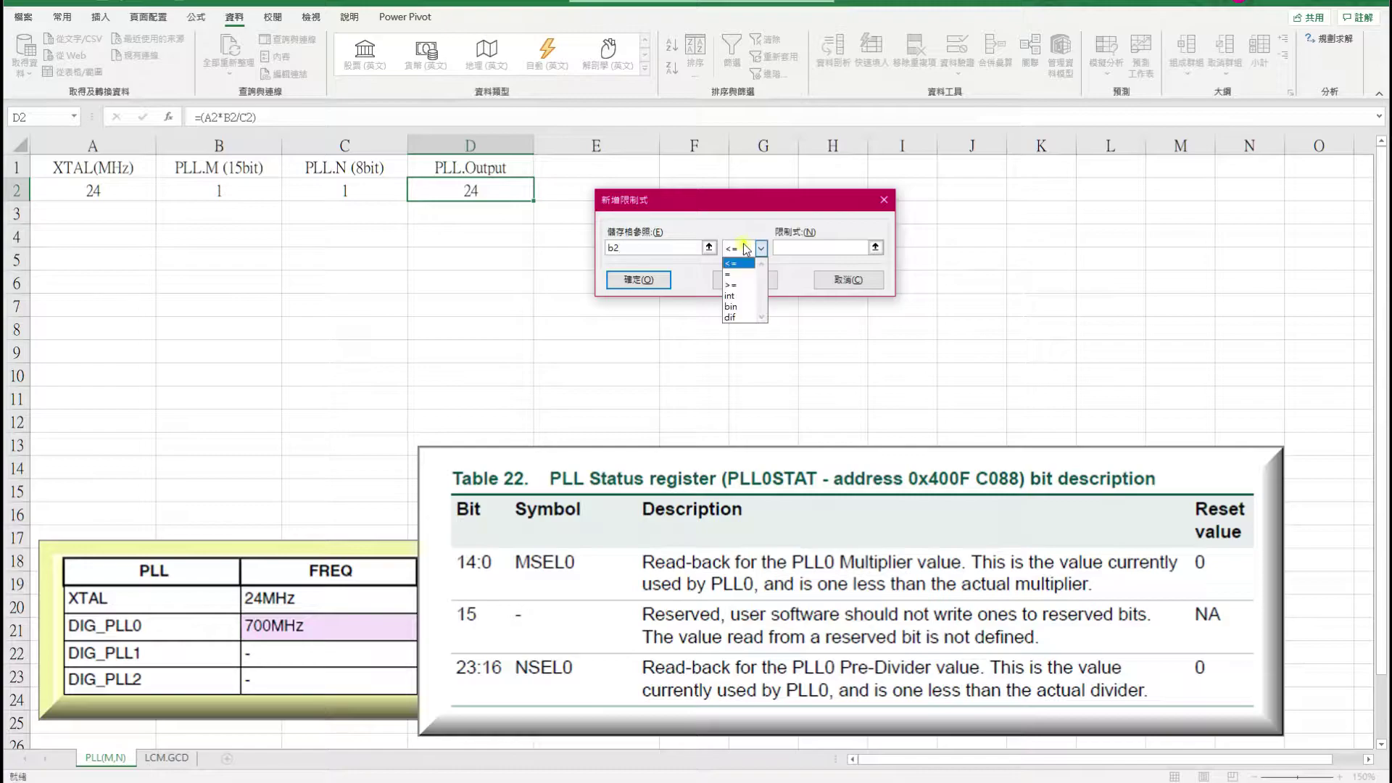
{"action": "left_click", "coordinate": [752, 284]}
{"action": "left_click", "coordinate": [813, 247]}
{"action": "type", "text": "1"}
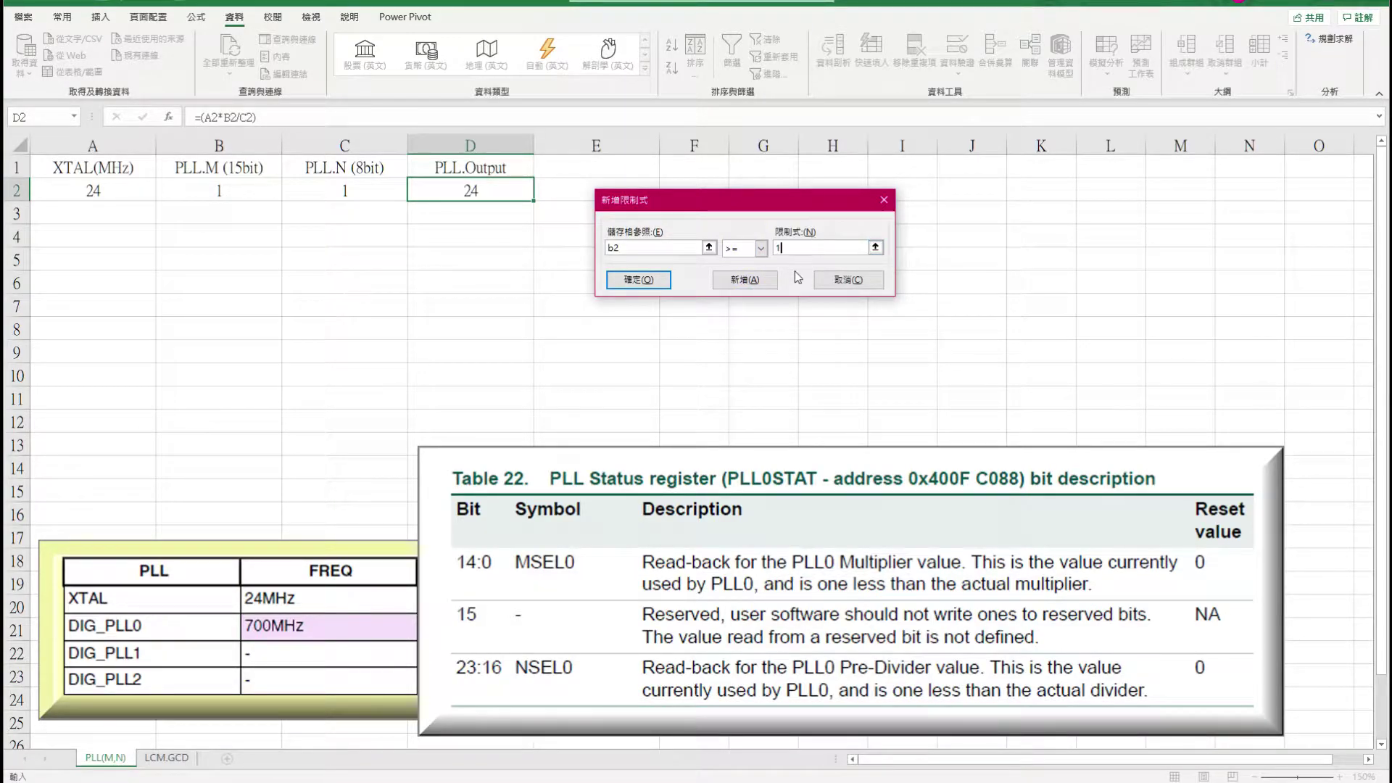
{"action": "left_click", "coordinate": [746, 280]}
Step: Add a Solver constraint limiting C2 to at most 256
{"action": "type", "text": "2"}
{"action": "key", "text": "BackSpace"}
{"action": "type", "text": "56"}
{"action": "left_click", "coordinate": [757, 283]}
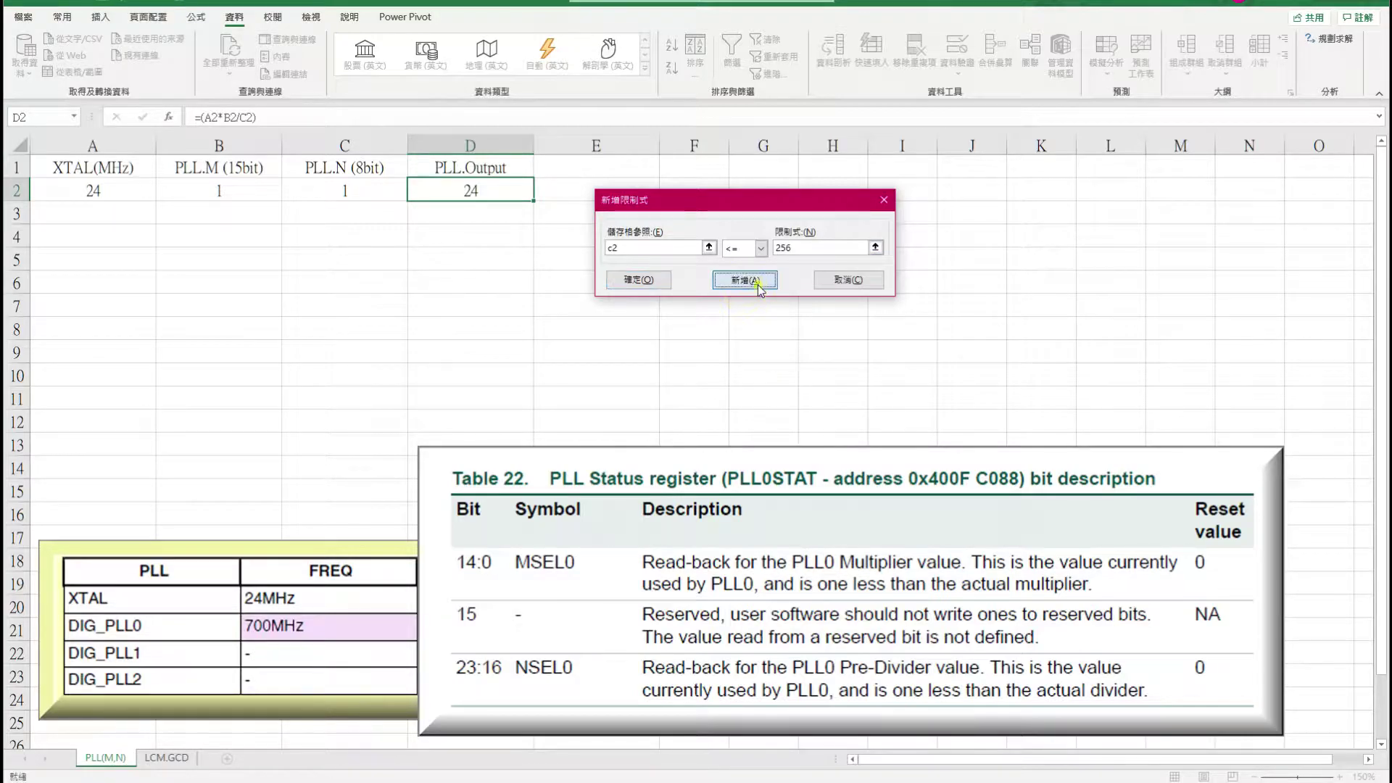
Step: Add Solver constraints requiring C2 to be an integer and at least 1, and finish the constraint list
{"action": "type", "text": "c2"}
{"action": "left_click", "coordinate": [760, 248]}
{"action": "left_click", "coordinate": [754, 297]}
{"action": "left_click", "coordinate": [750, 281]}
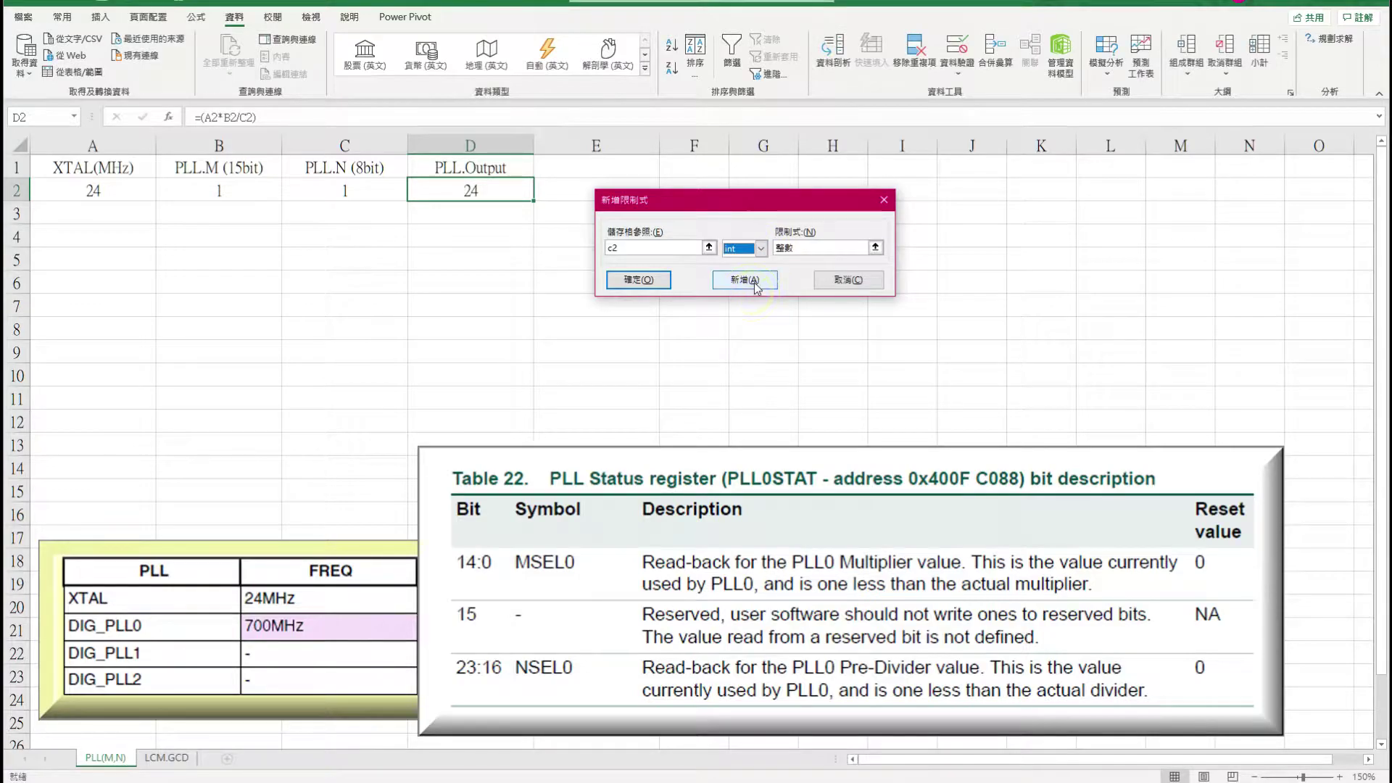
{"action": "type", "text": "c2"}
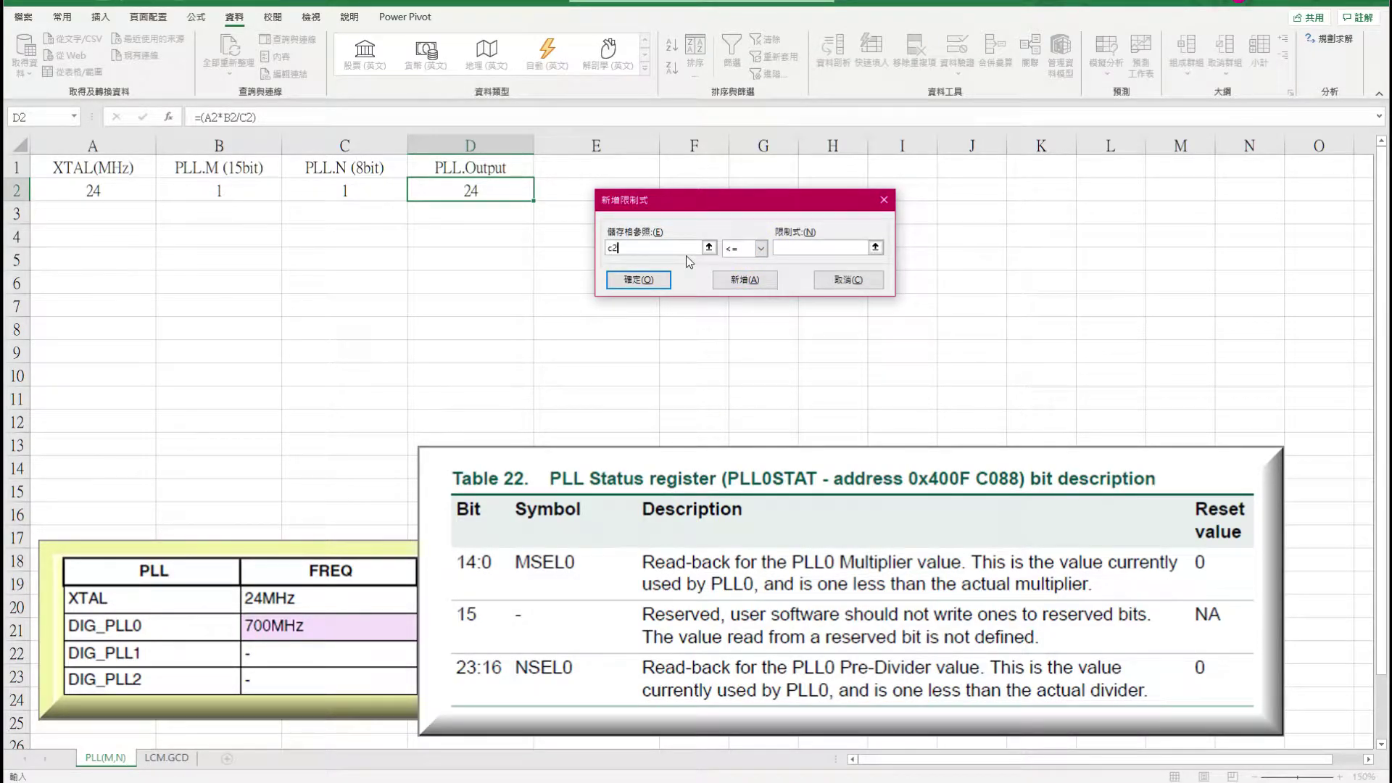
{"action": "left_click", "coordinate": [761, 248]}
{"action": "left_click", "coordinate": [730, 284]}
{"action": "left_click", "coordinate": [801, 250]}
{"action": "type", "text": "1"}
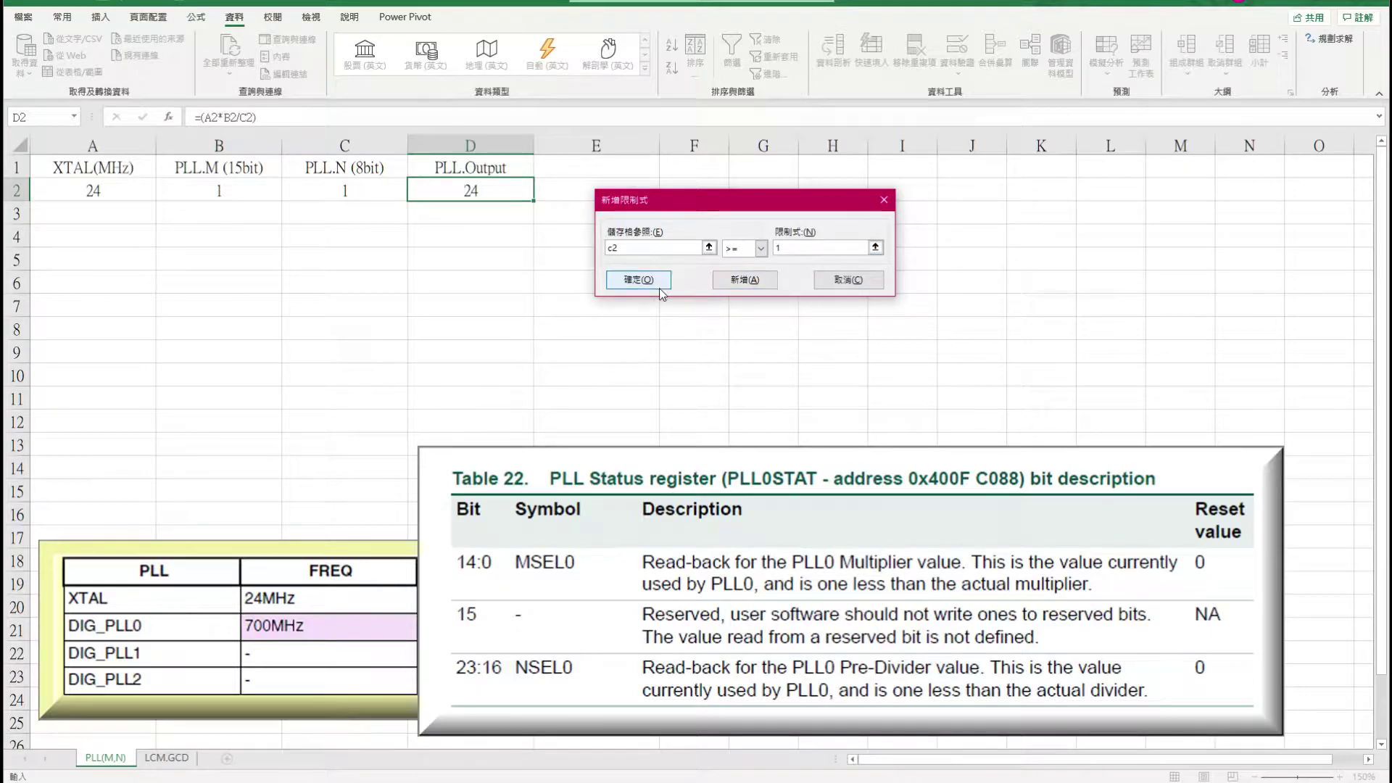
{"action": "left_click", "coordinate": [637, 280]}
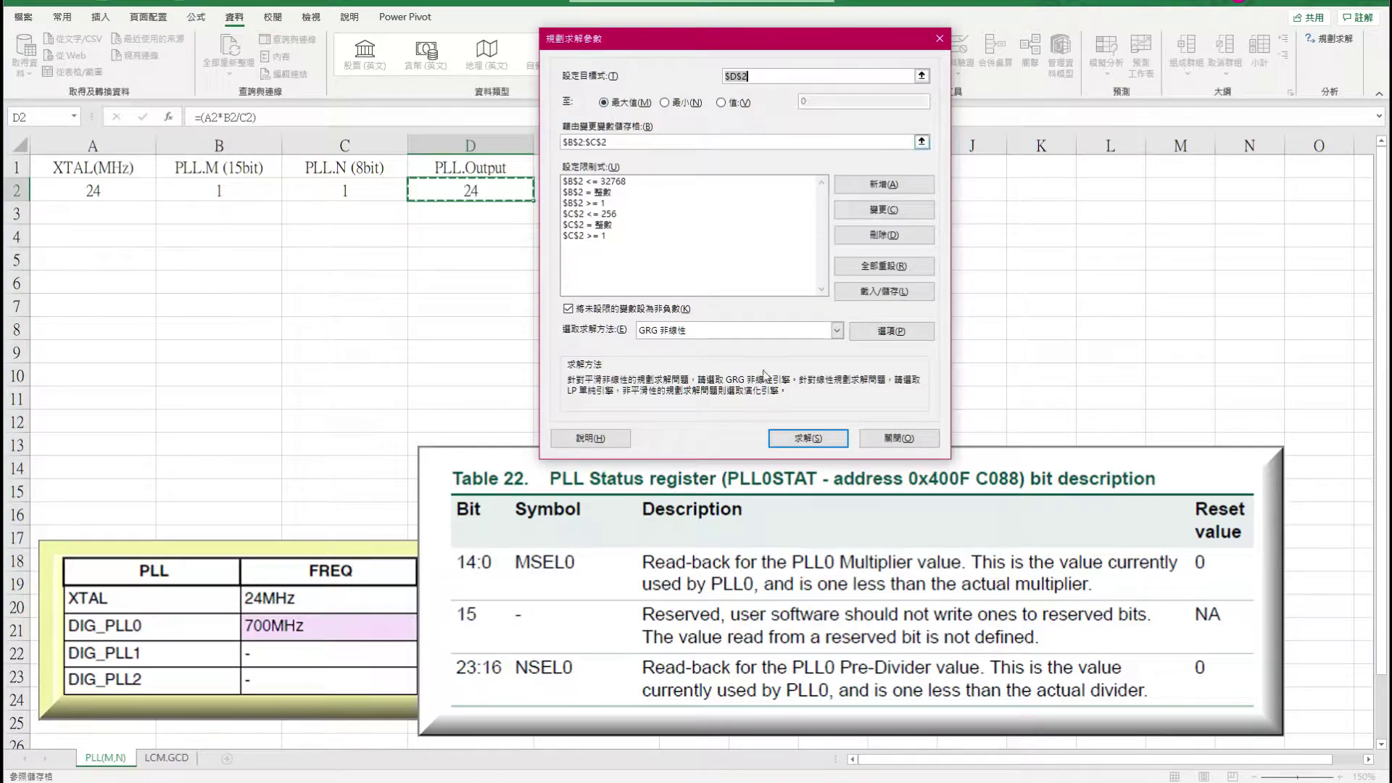
Step: Solve for the maximum of D2 and for its minimum, keeping the Solver solution each time
{"action": "left_click", "coordinate": [835, 438]}
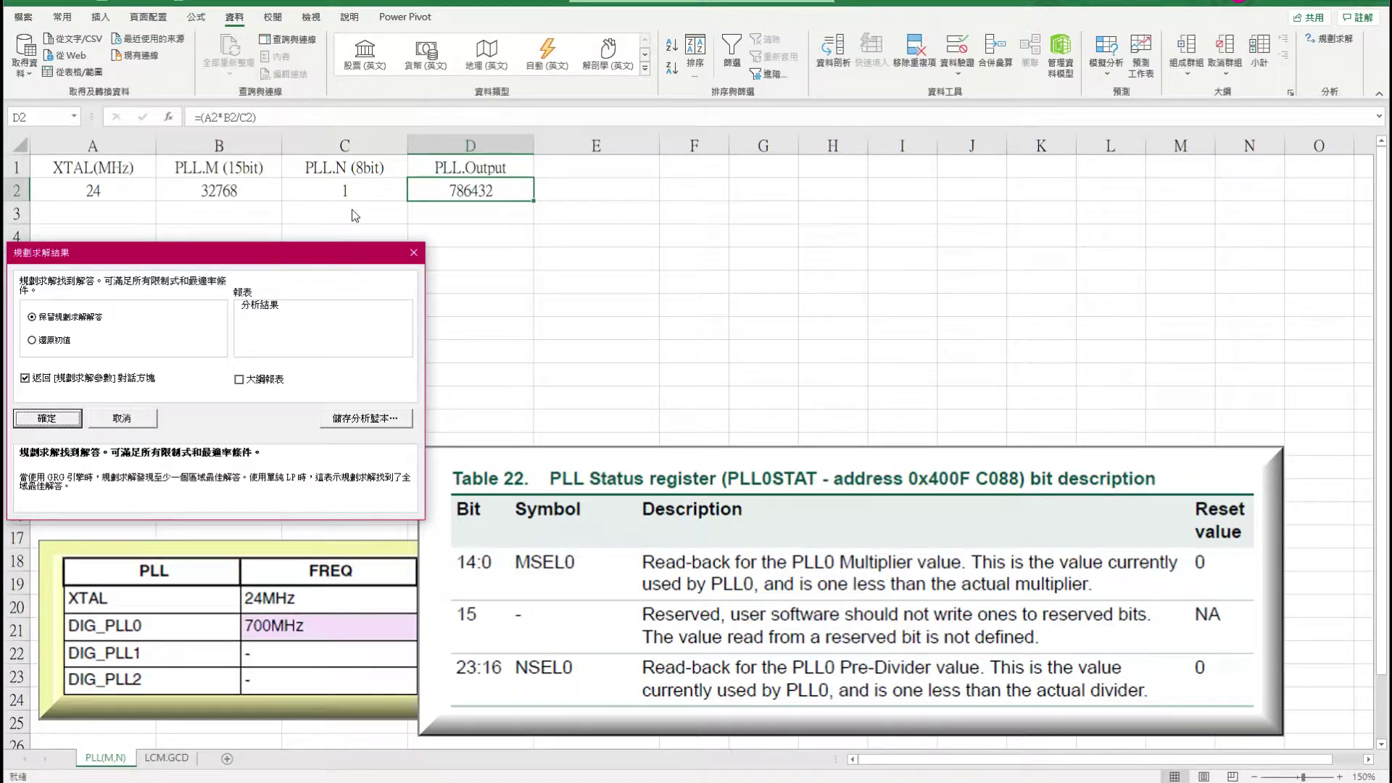
{"action": "left_click", "coordinate": [48, 418]}
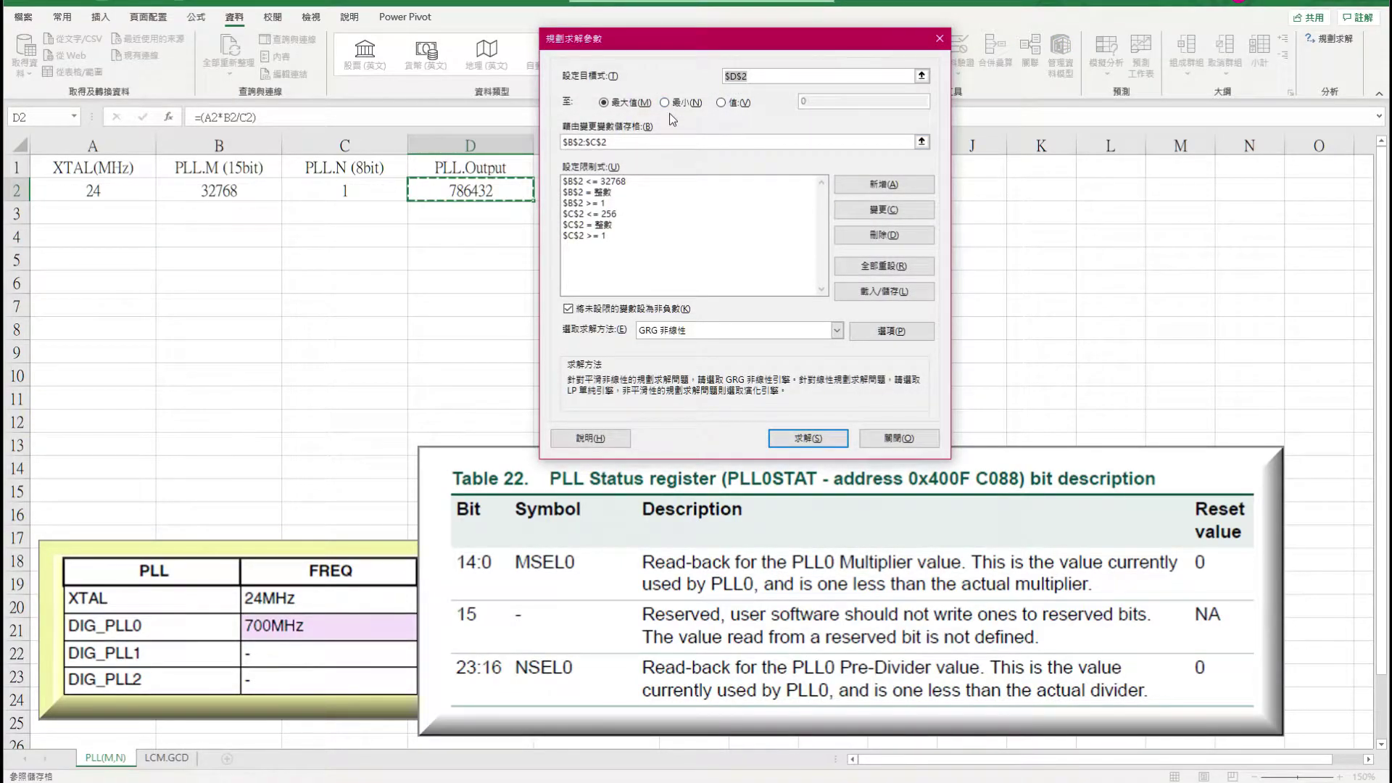
{"action": "left_click", "coordinate": [664, 102]}
{"action": "left_click", "coordinate": [808, 438]}
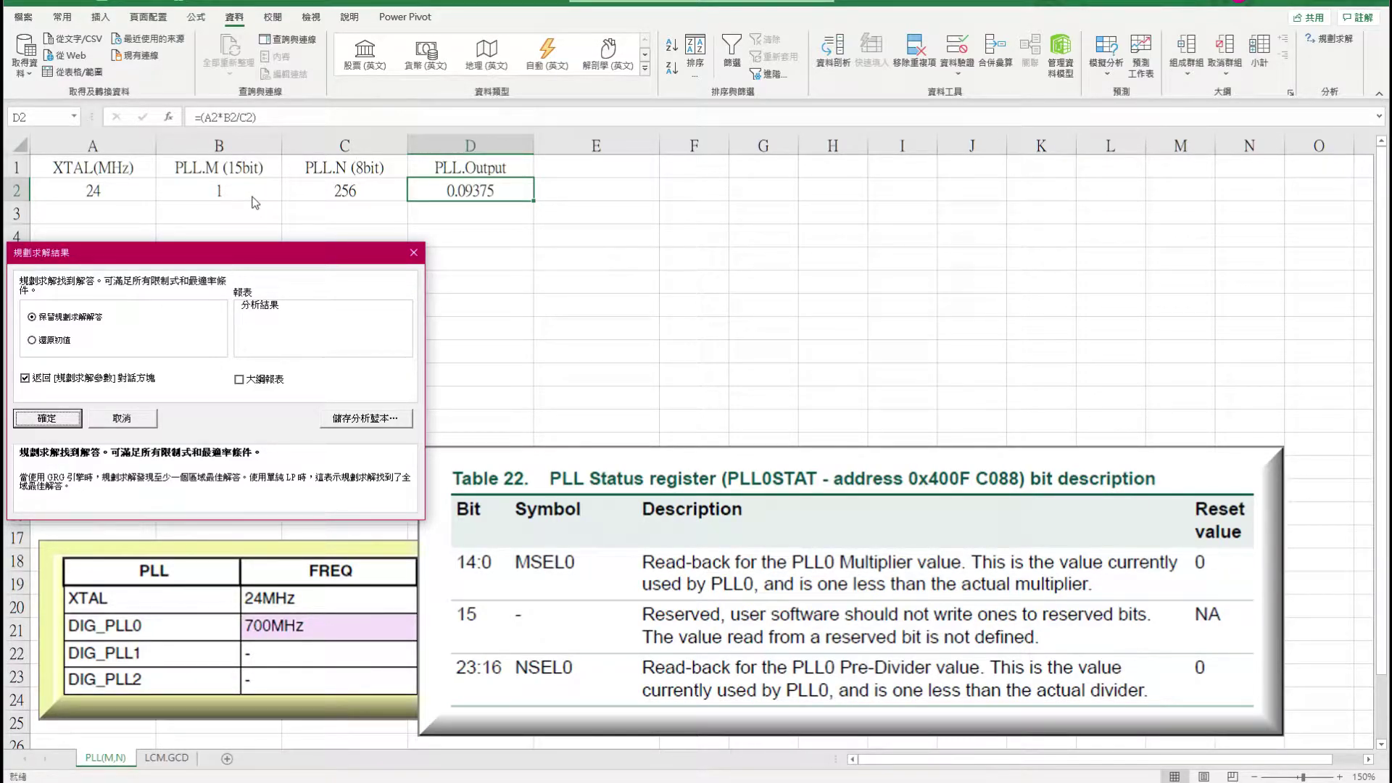
{"action": "left_click", "coordinate": [49, 418]}
Step: Set the Solver objective D2 to a target value of 700 and solve the model
{"action": "left_click", "coordinate": [719, 103]}
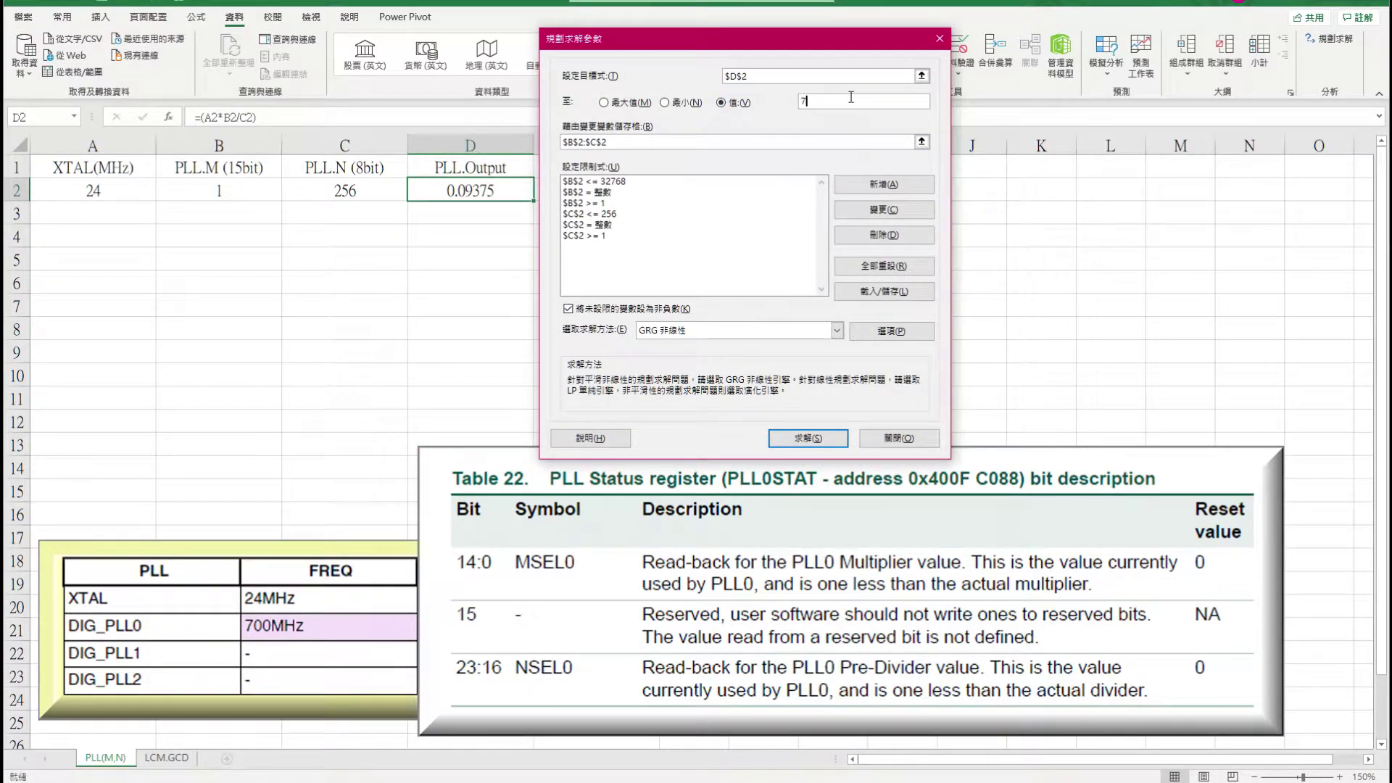
{"action": "type", "text": "700"}
{"action": "left_click", "coordinate": [804, 438]}
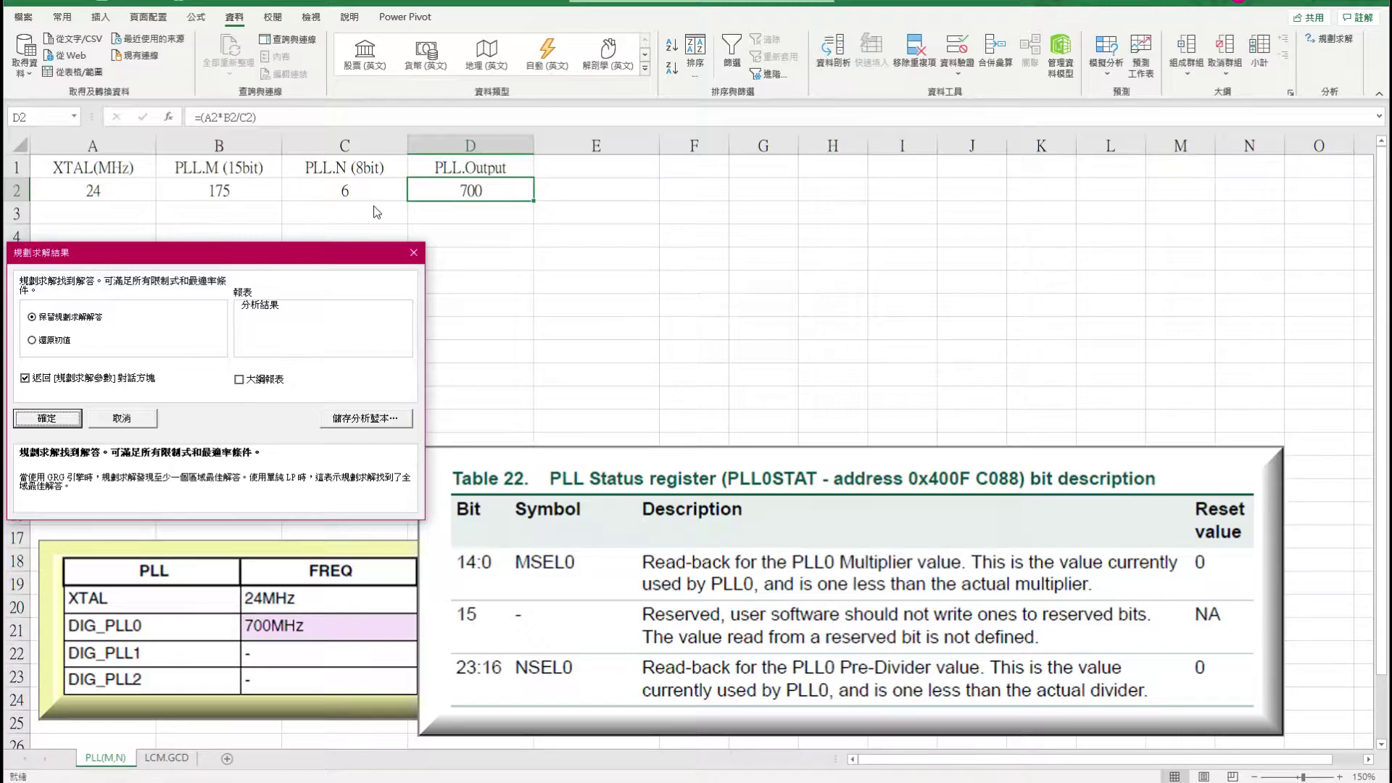
Step: Save the current Solver result as a scenario named 700 and keep the solution
{"action": "left_click", "coordinate": [366, 420]}
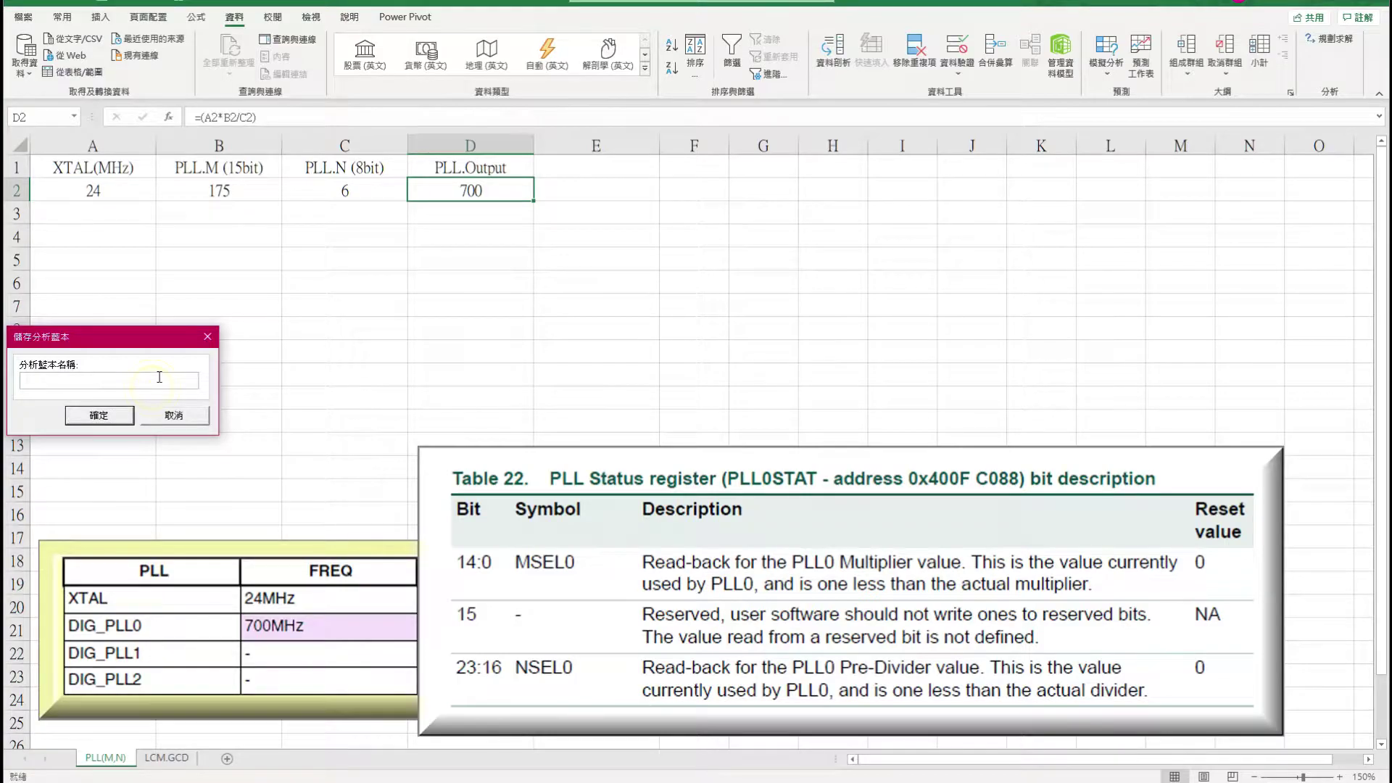
{"action": "type", "text": "700"}
{"action": "left_click", "coordinate": [114, 409]}
{"action": "left_click", "coordinate": [53, 424]}
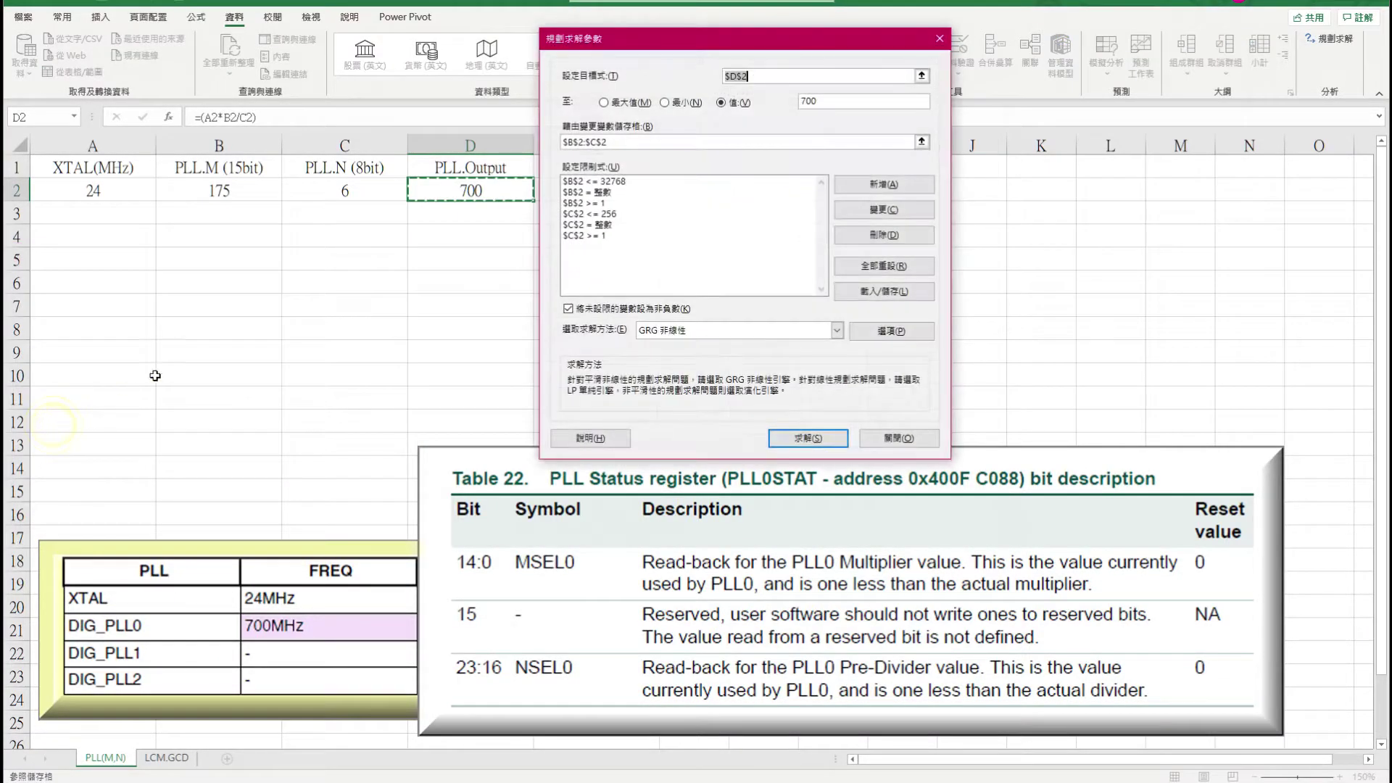
Step: Solve for a D2 target value of 33333 and keep the Solver solution
{"action": "left_click", "coordinate": [835, 101]}
{"action": "left_click_drag", "start_coordinate": [846, 98], "coordinate": [752, 100]}
{"action": "type", "text": "33333"}
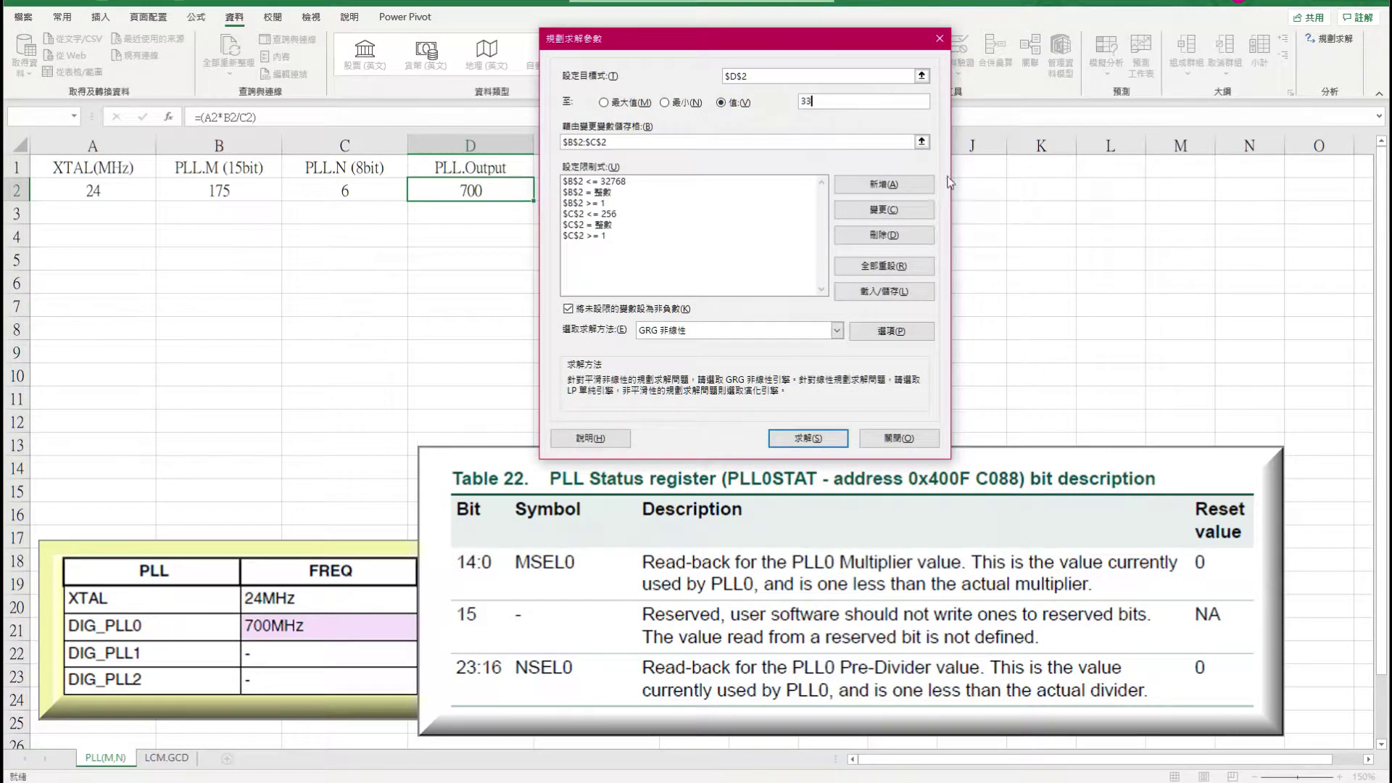
{"action": "left_click", "coordinate": [803, 433]}
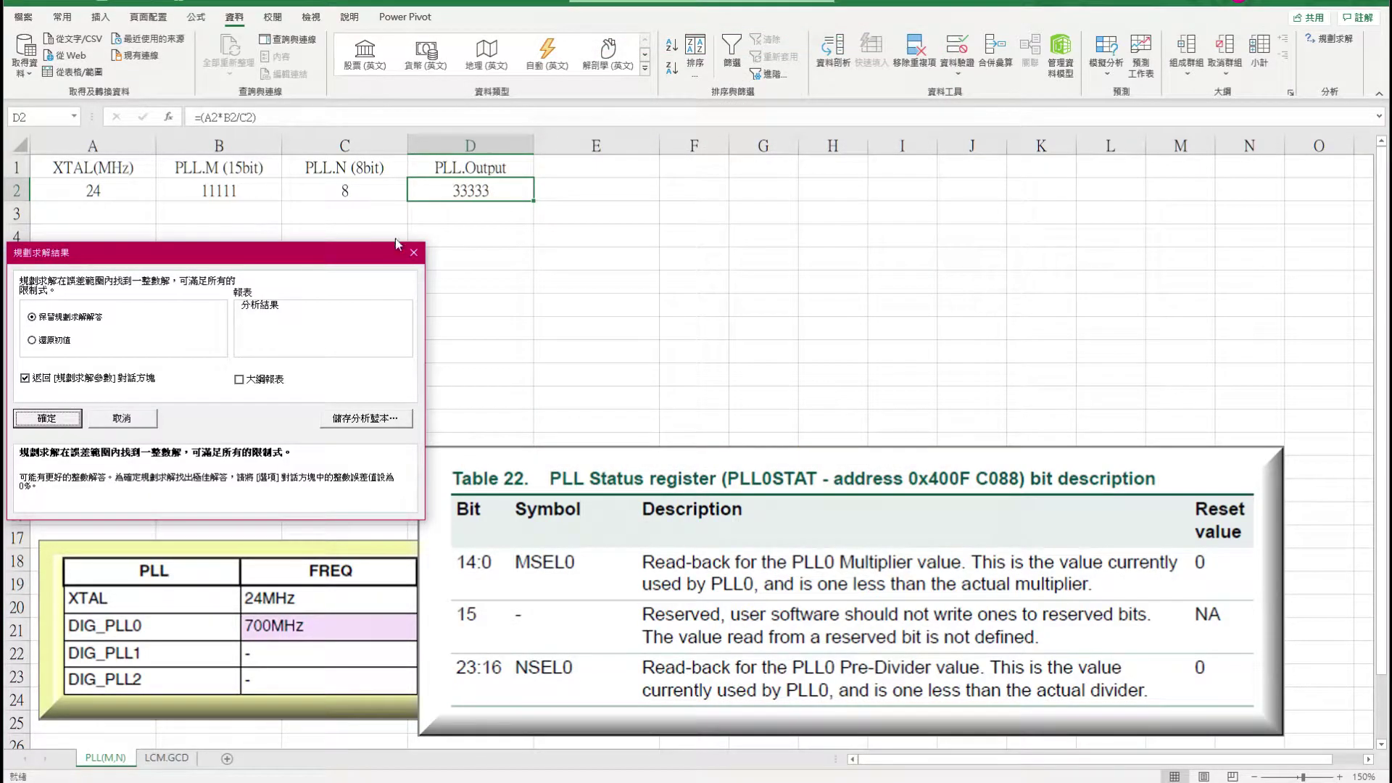
{"action": "left_click", "coordinate": [55, 423]}
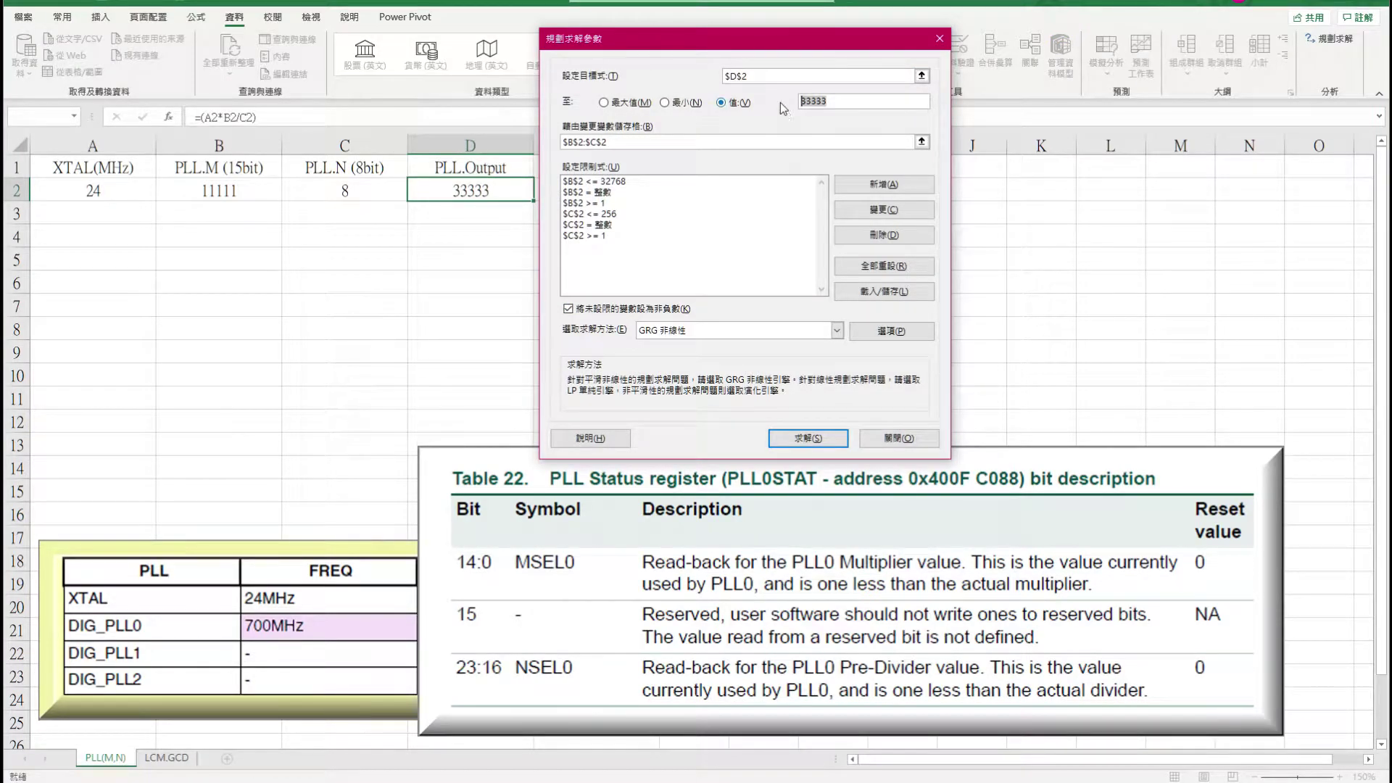
Step: Change the Solver target value to 44444, solve, and keep the solution
{"action": "type", "text": "44444"}
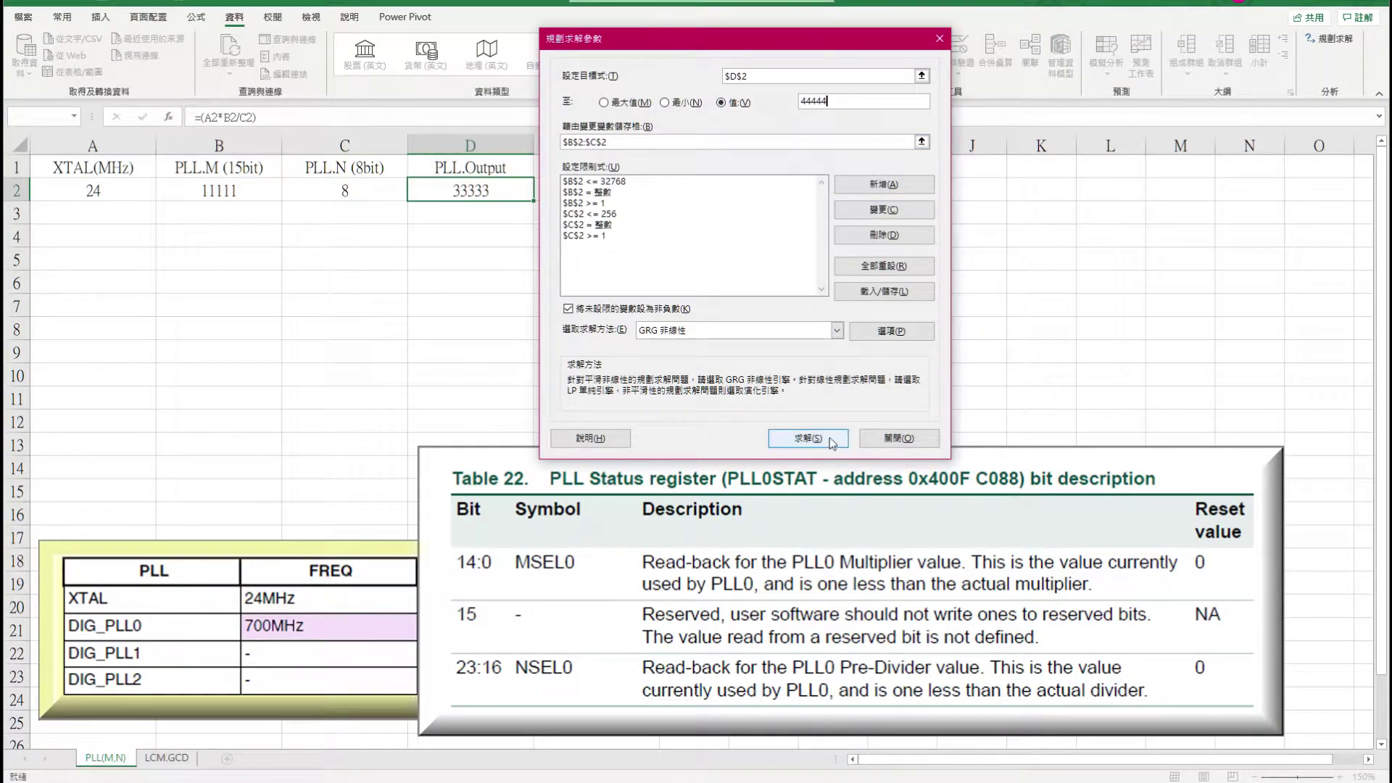
{"action": "left_click", "coordinate": [832, 439]}
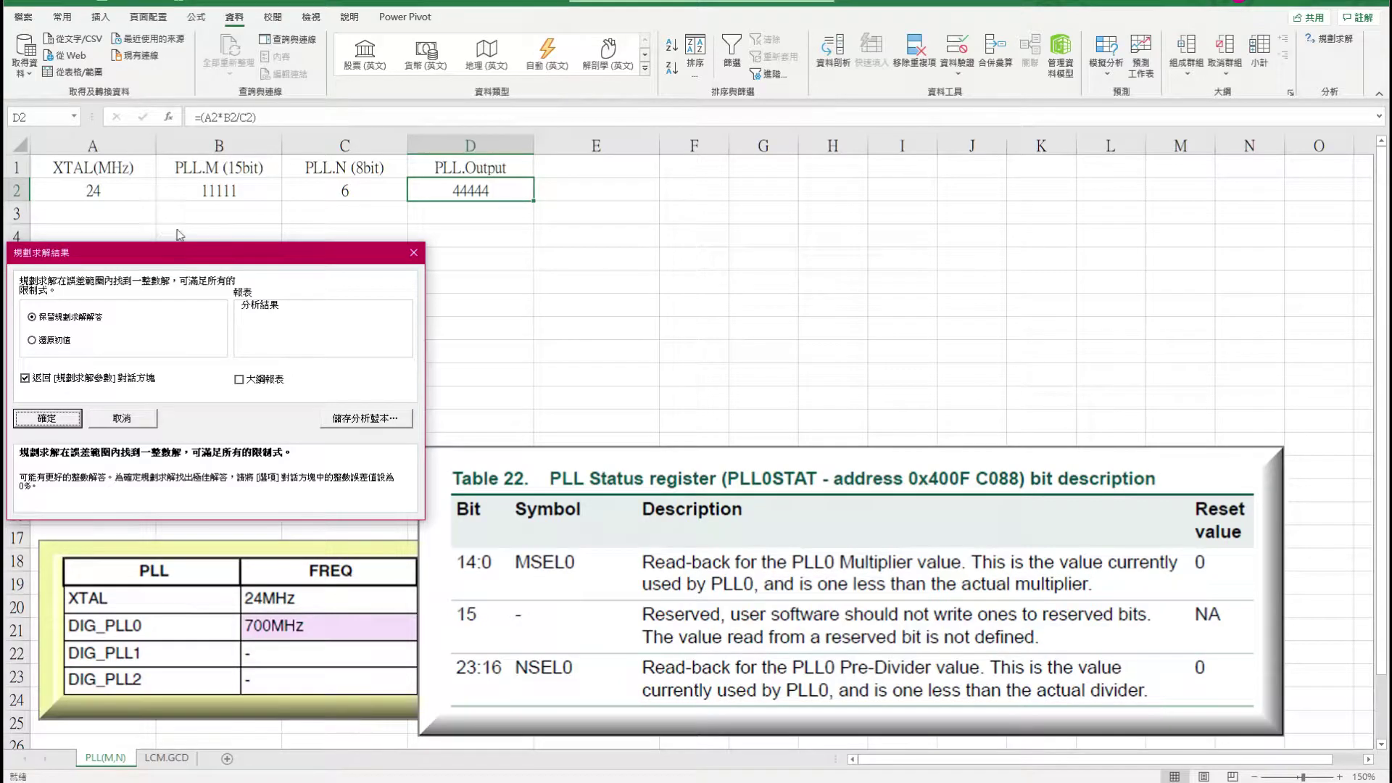
{"action": "left_click", "coordinate": [75, 418]}
Step: Try to solve for a D2 target value of 55555 and return to the Solver parameters
{"action": "double_click", "coordinate": [877, 101]}
{"action": "type", "text": "55555"}
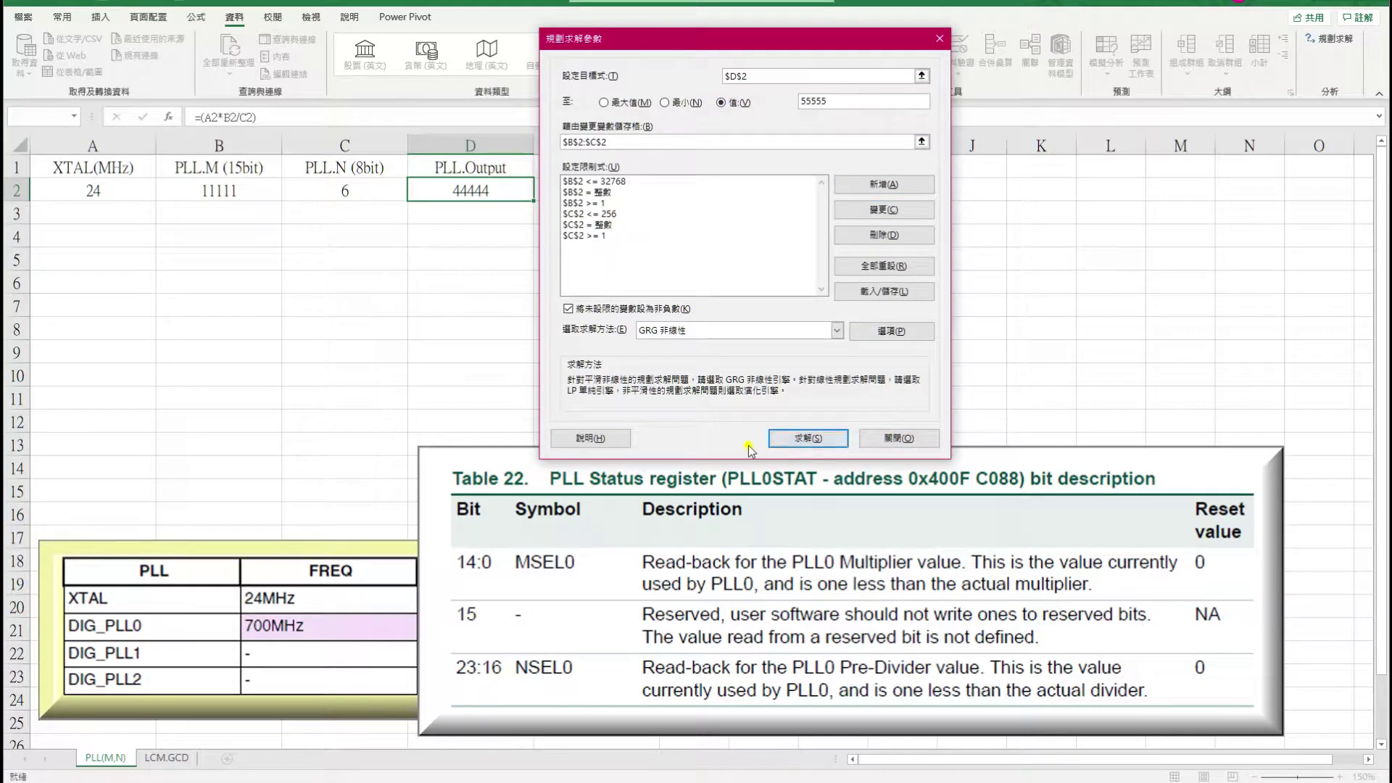
{"action": "left_click", "coordinate": [797, 439]}
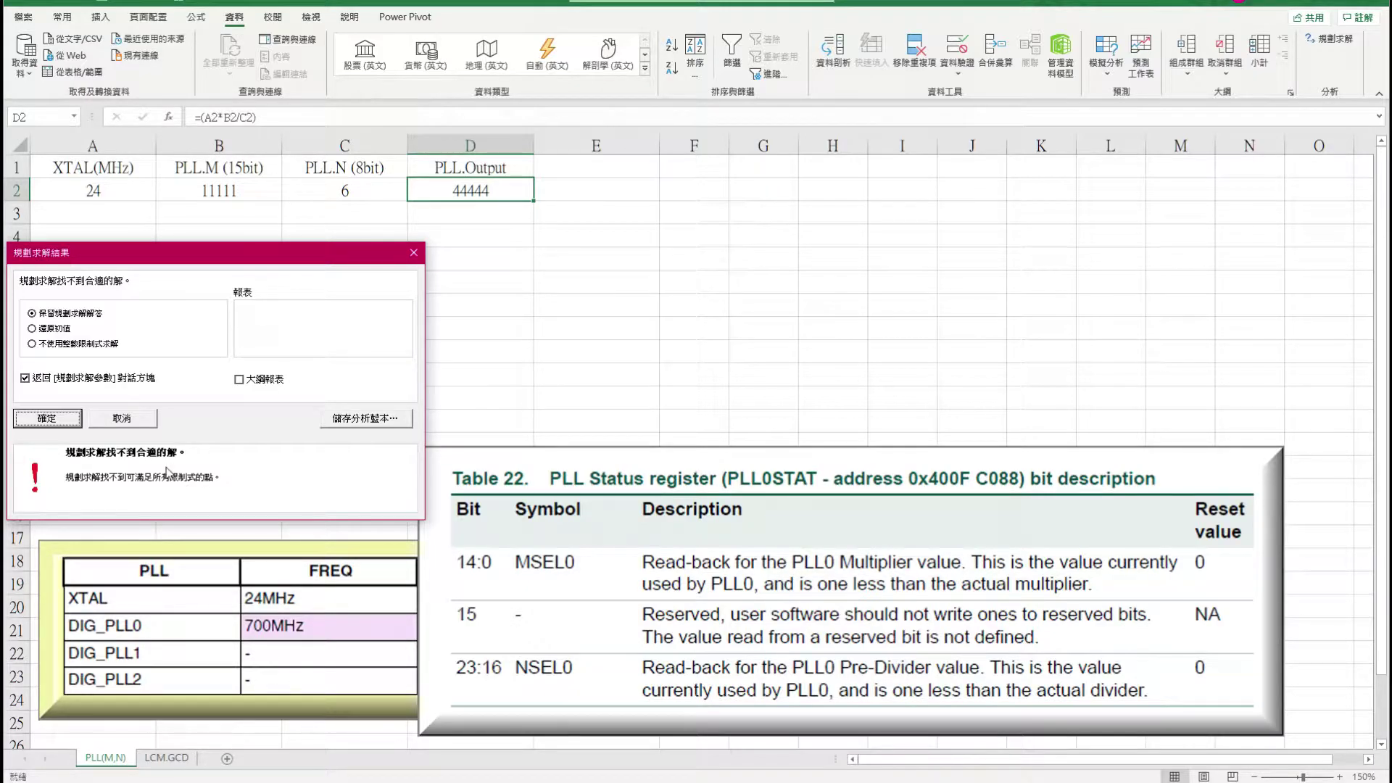
{"action": "left_click", "coordinate": [58, 417]}
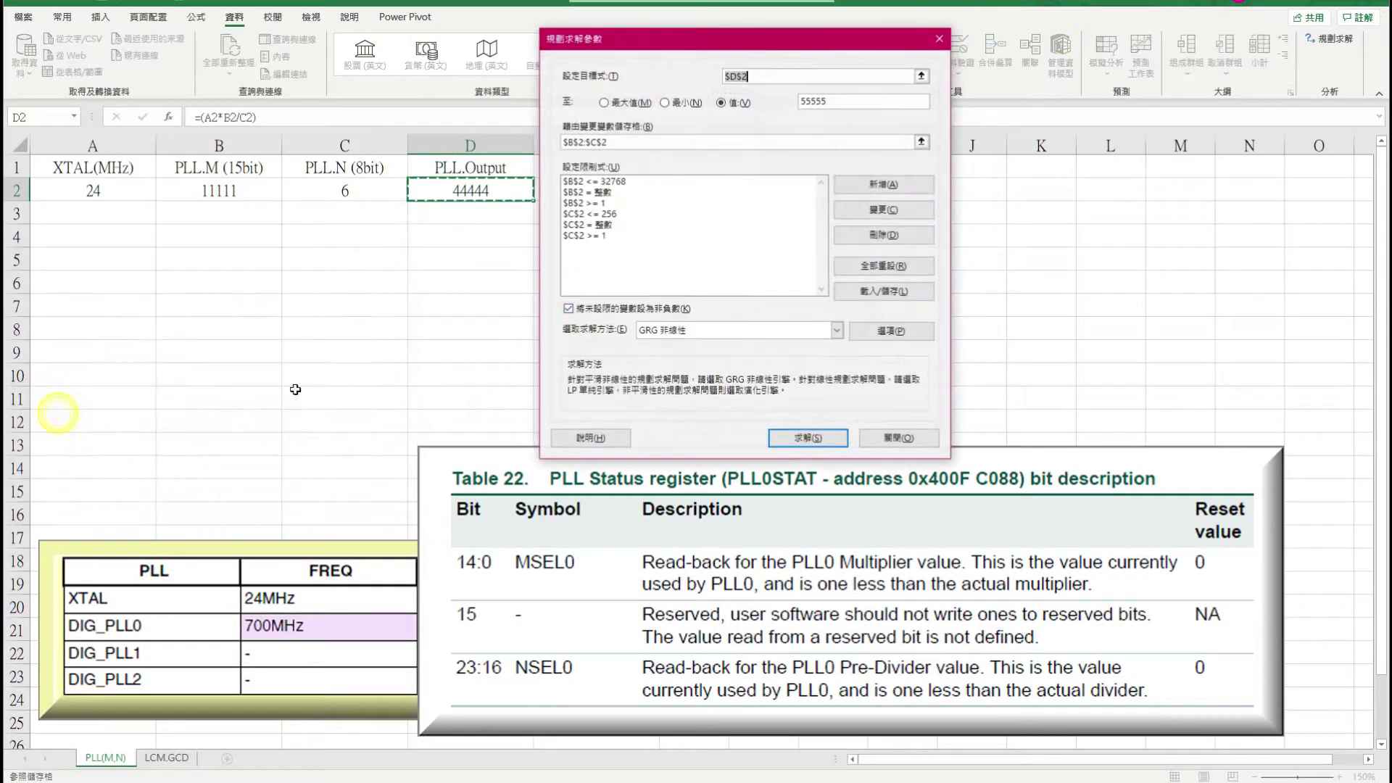
Step: Change the last digit of the Solver target to make it 55556 and solve the model
{"action": "left_click", "coordinate": [860, 102]}
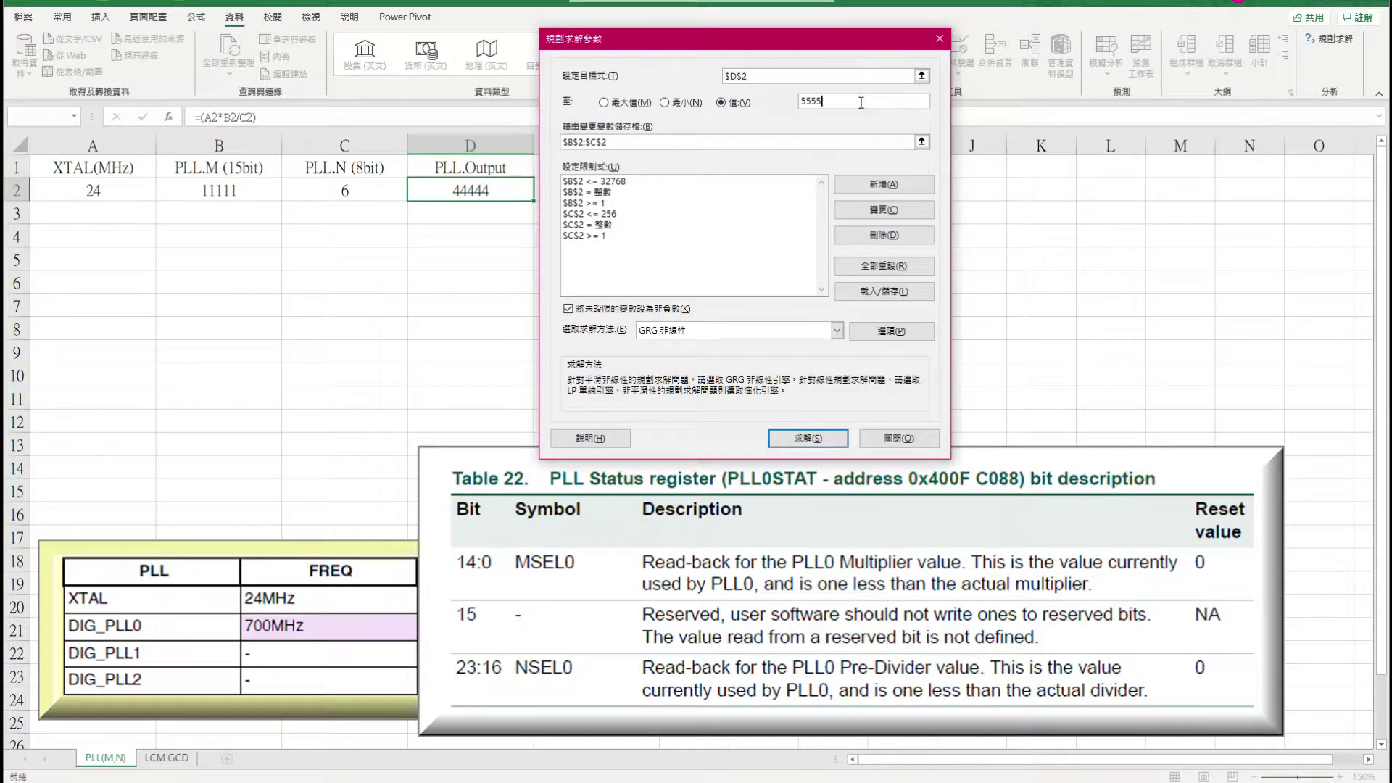
{"action": "key", "text": "BackSpace"}
{"action": "left_click", "coordinate": [817, 440]}
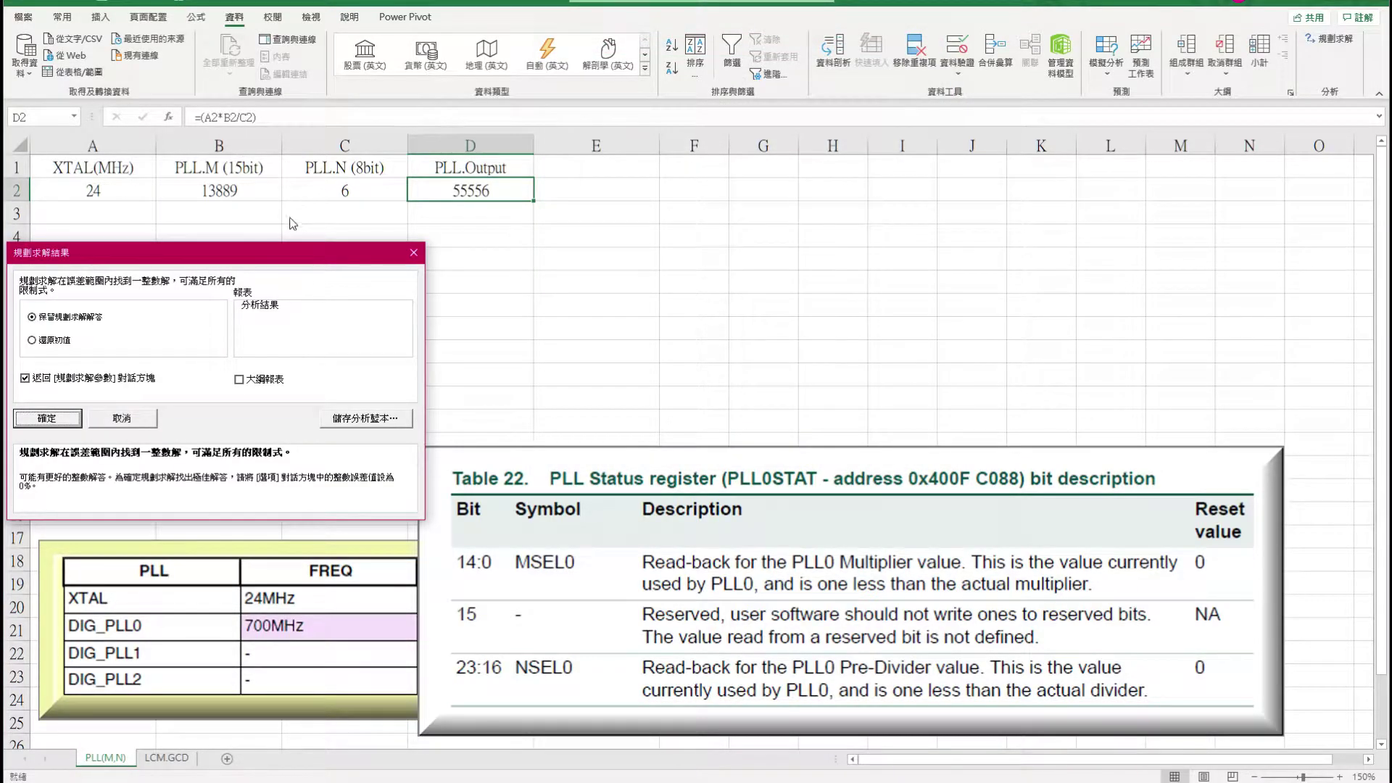
Step: Save this Solver result as a scenario named 556 and keep the solution
{"action": "left_click", "coordinate": [373, 419]}
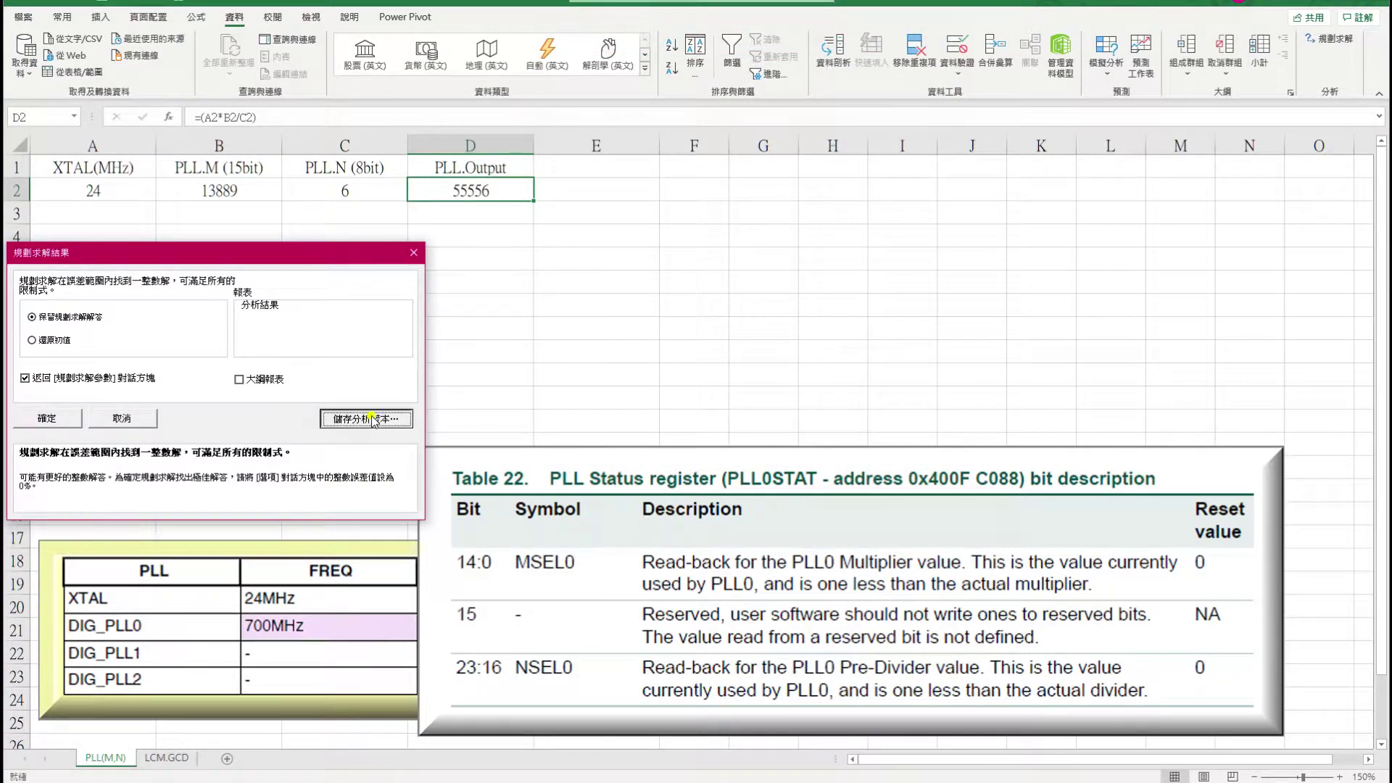
{"action": "type", "text": "55"}
{"action": "left_click", "coordinate": [127, 419]}
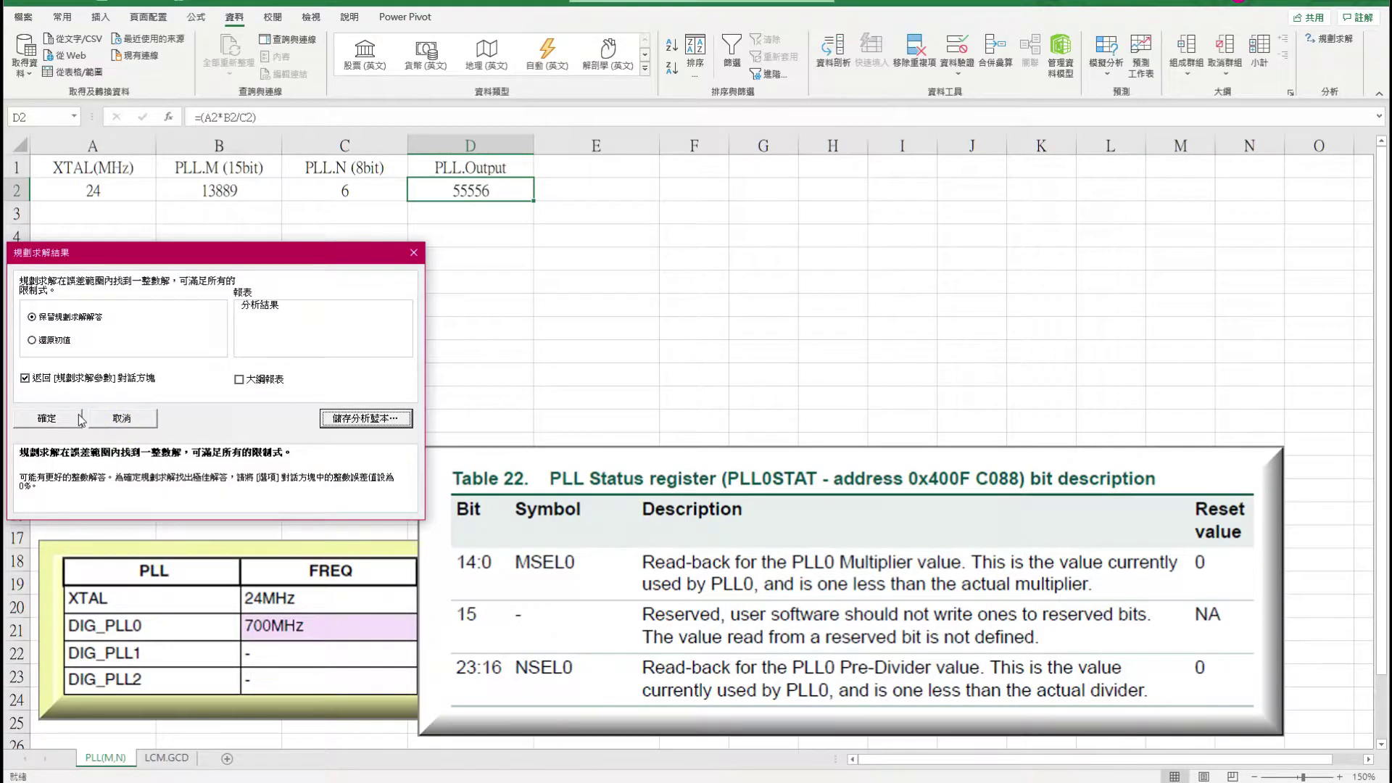
{"action": "left_click", "coordinate": [81, 419]}
Step: Set the Solver target value for D2 to 55554 and solve the model
{"action": "left_click", "coordinate": [859, 103]}
{"action": "left_click", "coordinate": [858, 104]}
{"action": "type", "text": "4"}
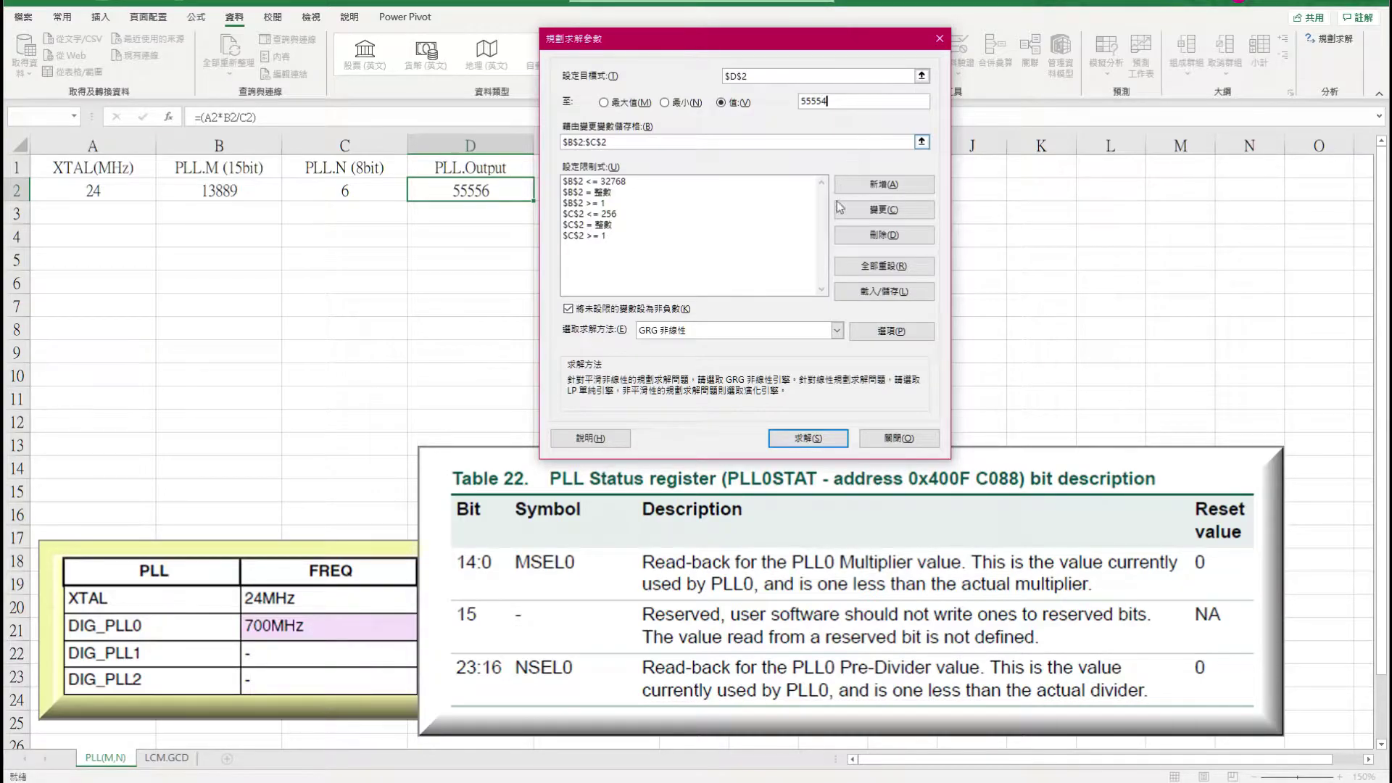
{"action": "left_click", "coordinate": [808, 438]}
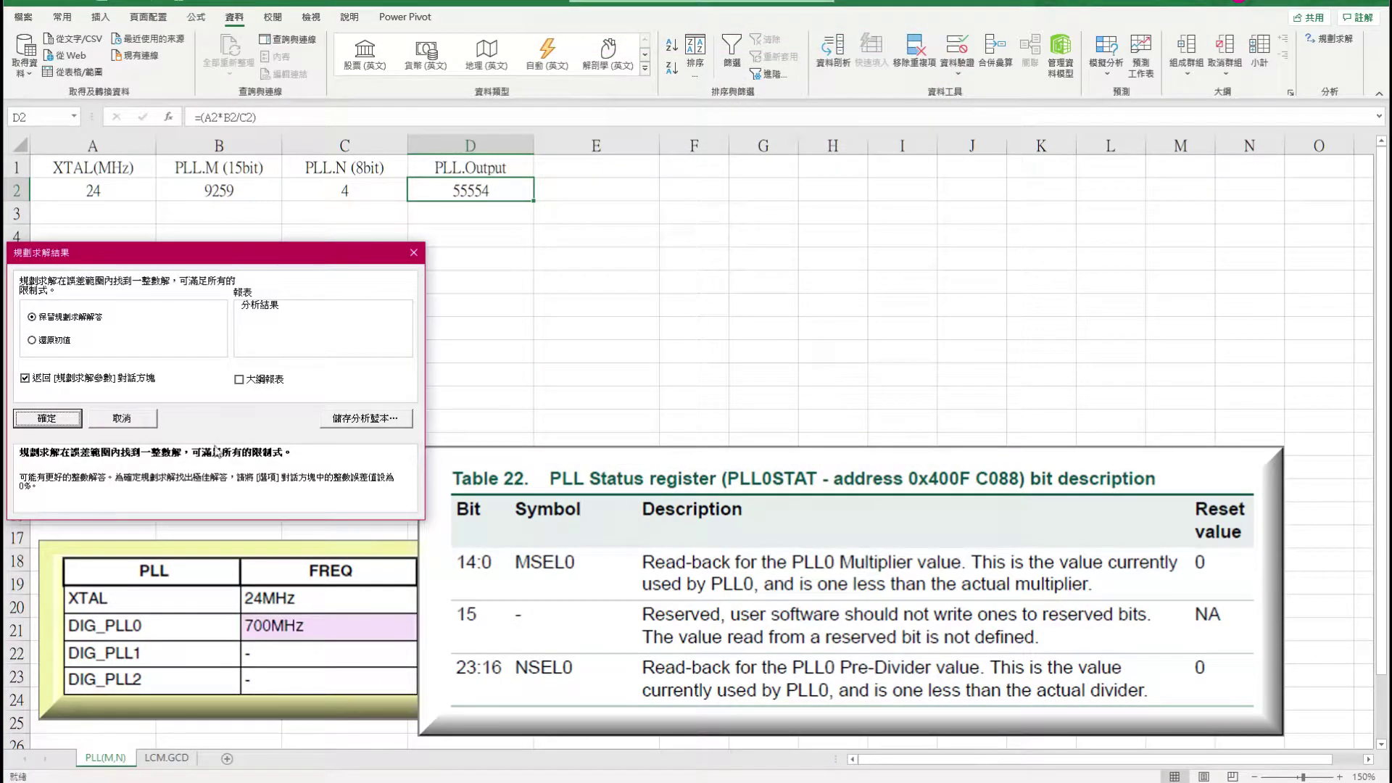
Step: Save the Solver result as a scenario named 554, keep the solution, and close Solver
{"action": "left_click", "coordinate": [359, 415]}
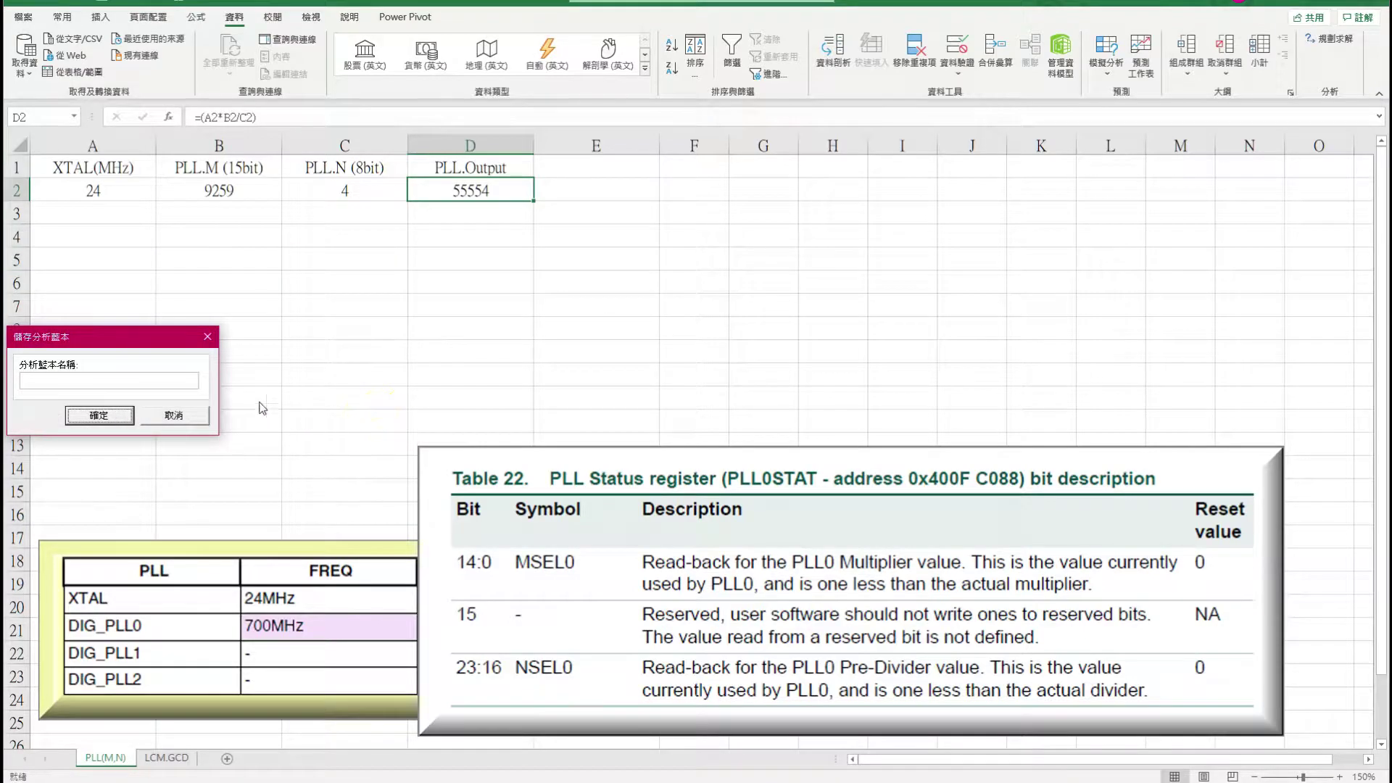
{"action": "type", "text": "554"}
{"action": "left_click", "coordinate": [124, 428]}
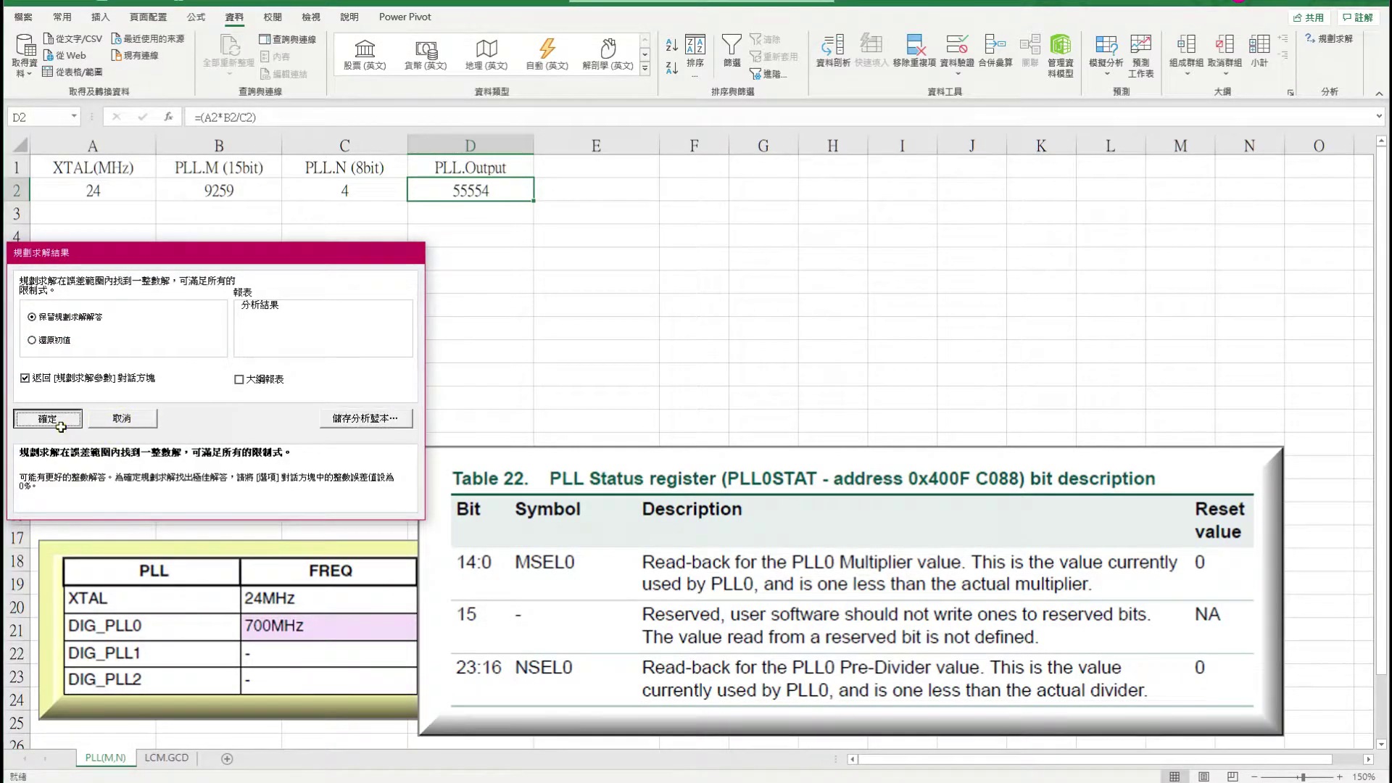
{"action": "left_click", "coordinate": [59, 425]}
{"action": "left_click", "coordinate": [913, 440]}
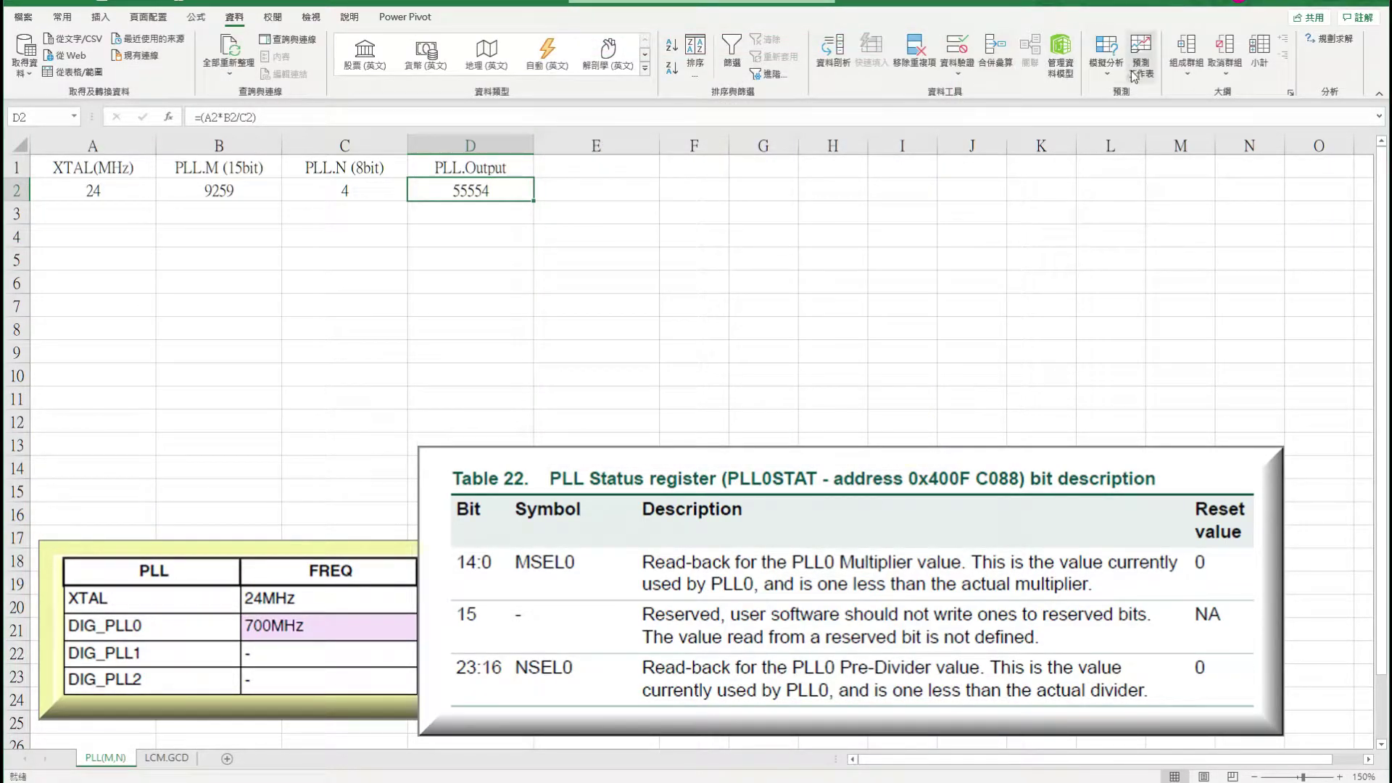
Step: Show the saved scenarios 700, 556 and 554 through the Scenario Manager, finish with 556 applied, and close the manager
{"action": "left_click", "coordinate": [1107, 67]}
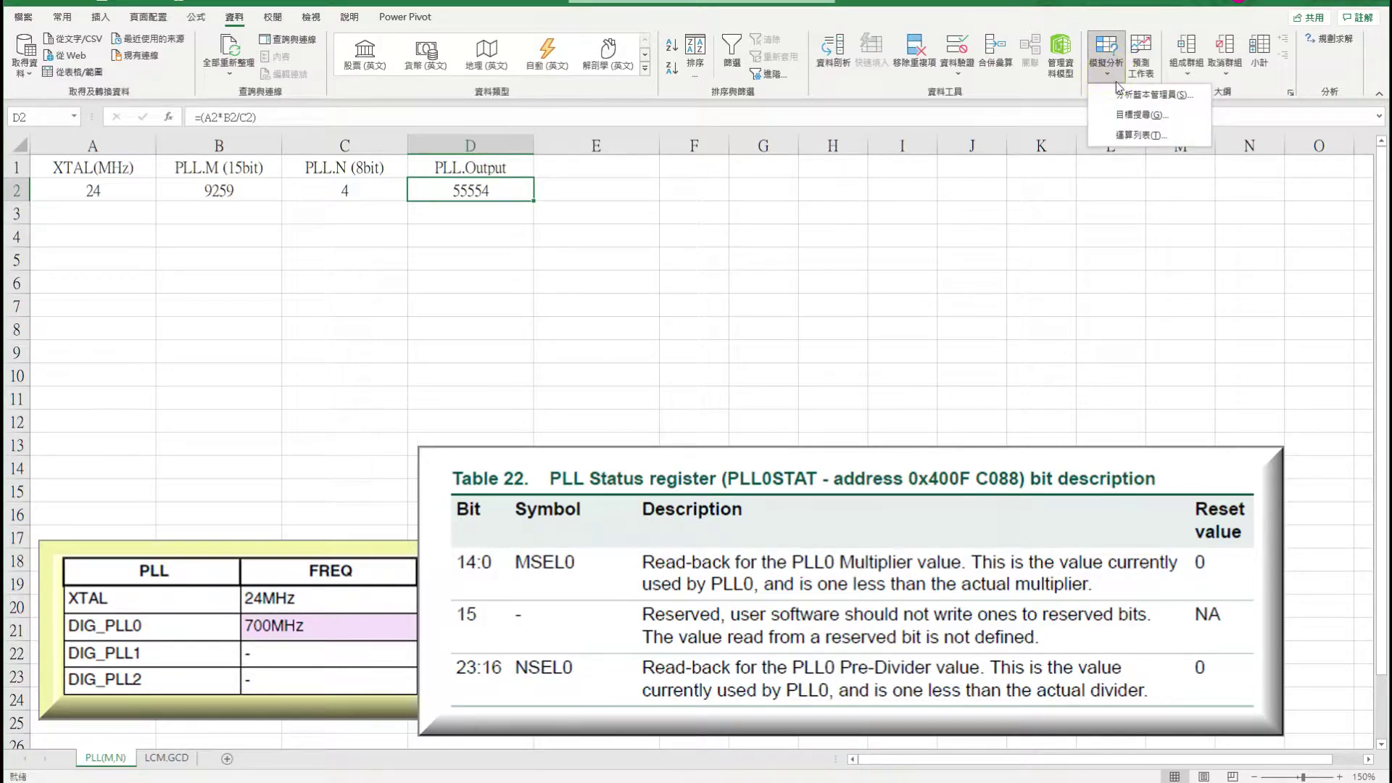
{"action": "left_click", "coordinate": [1135, 101]}
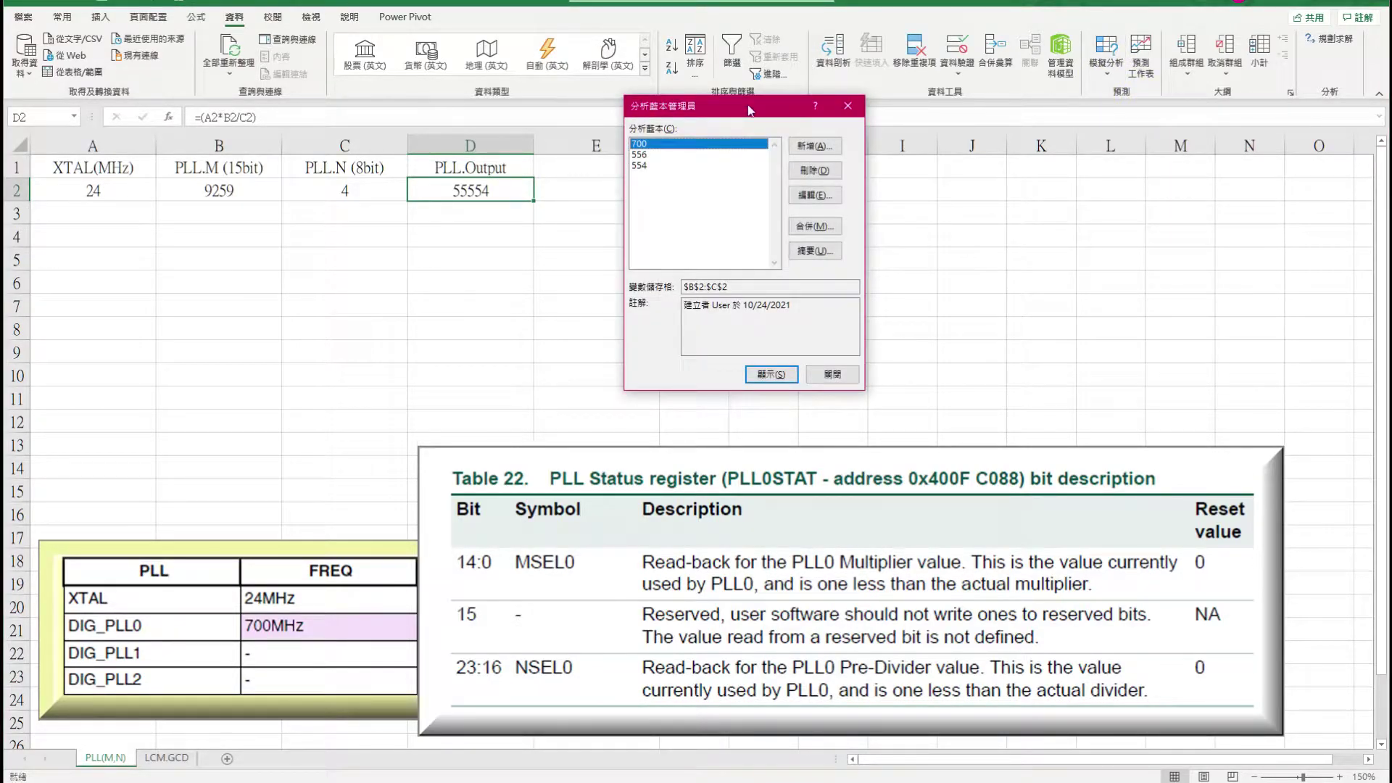
{"action": "double_click", "coordinate": [668, 145]}
{"action": "double_click", "coordinate": [664, 154]}
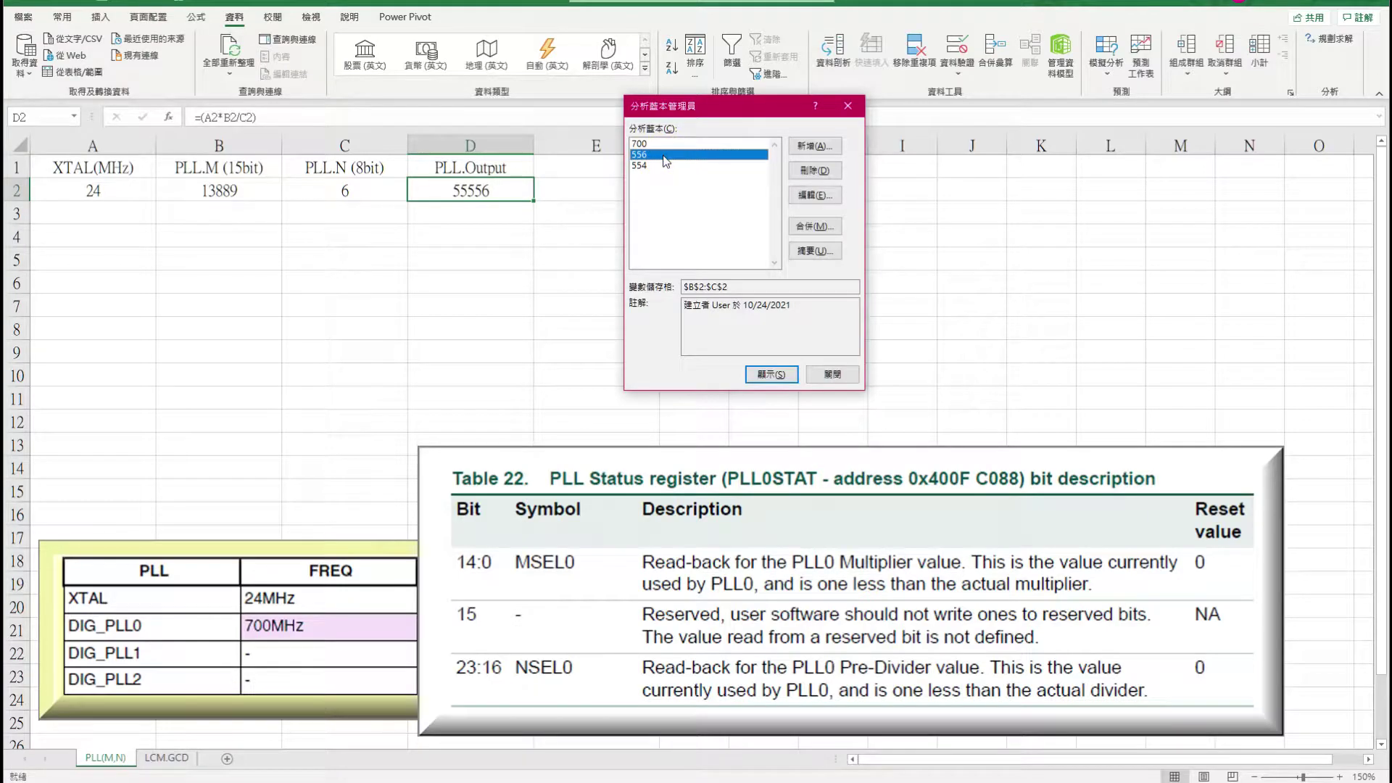
{"action": "double_click", "coordinate": [667, 165]}
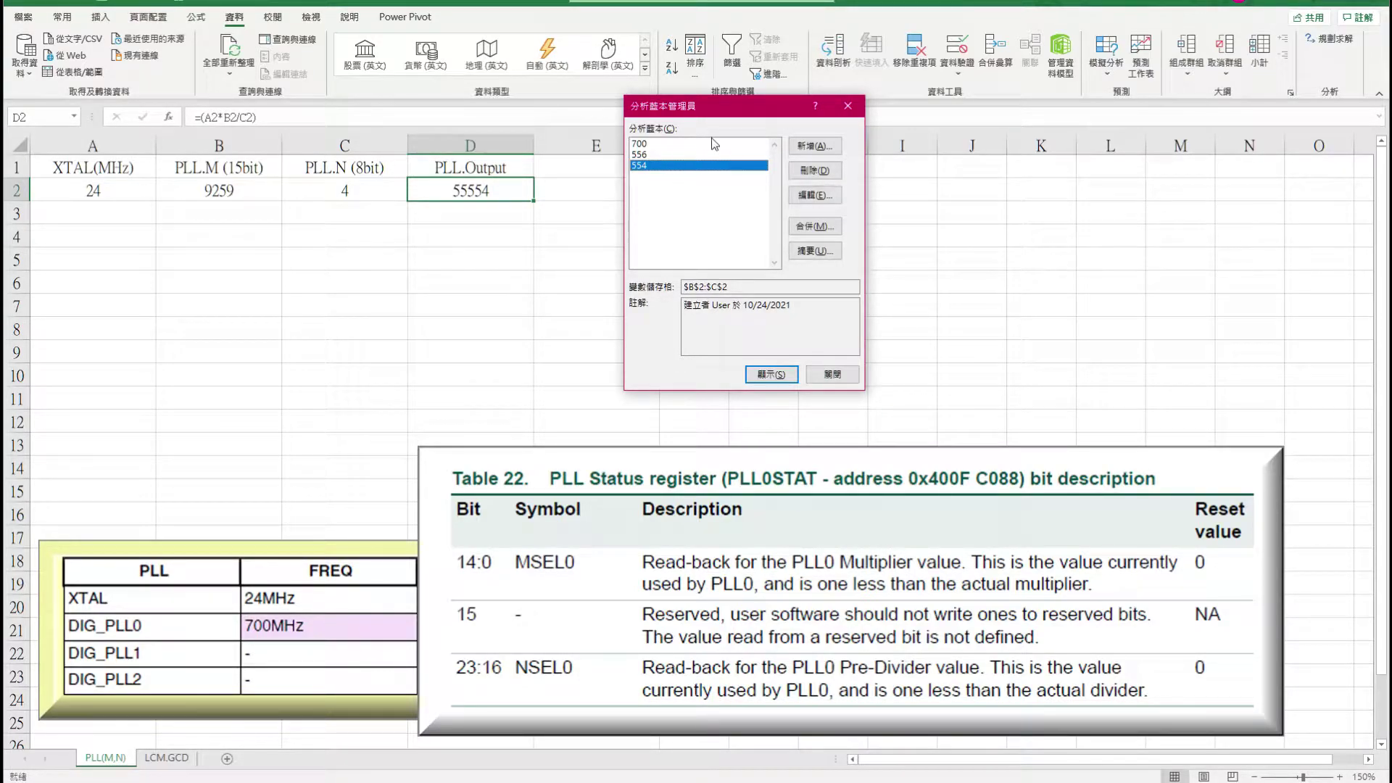
{"action": "left_click", "coordinate": [636, 154]}
{"action": "double_click", "coordinate": [636, 154]}
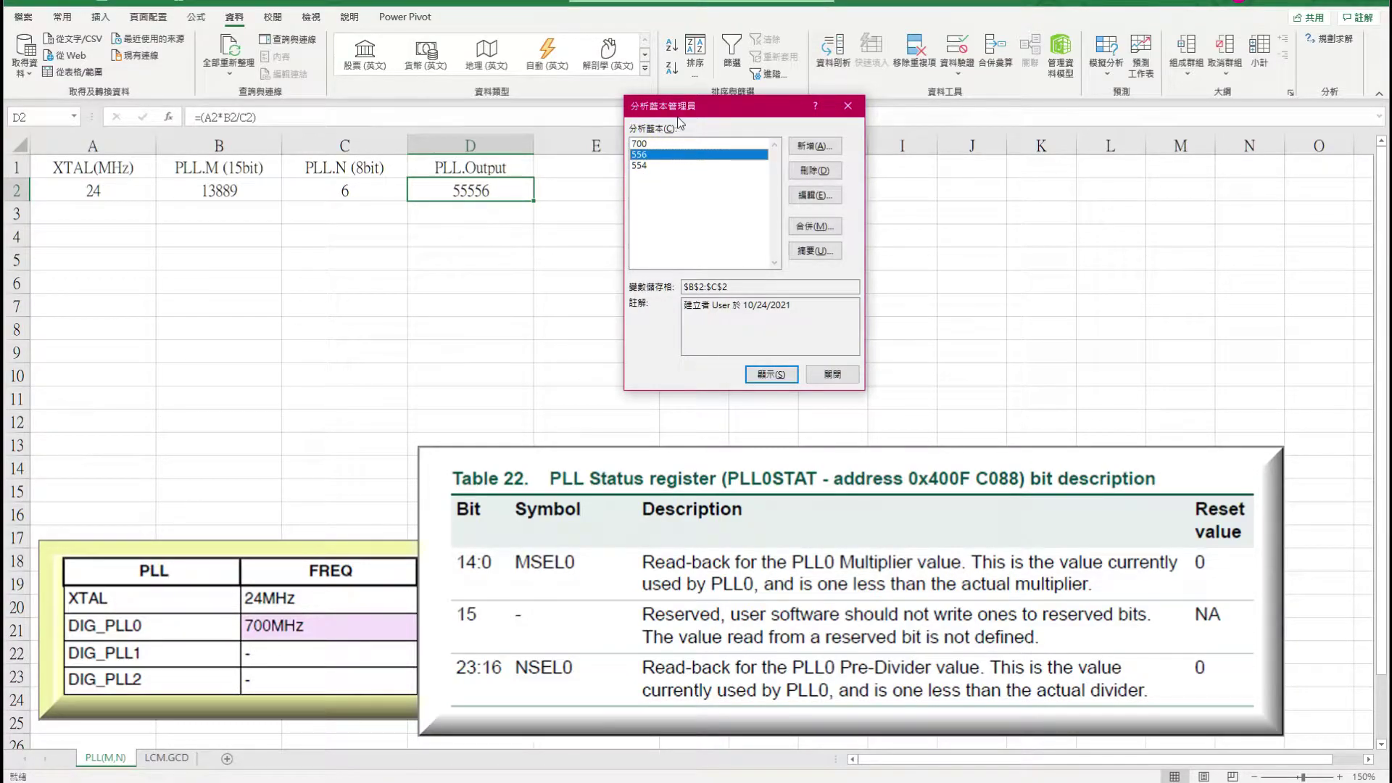
{"action": "left_click", "coordinate": [832, 374]}
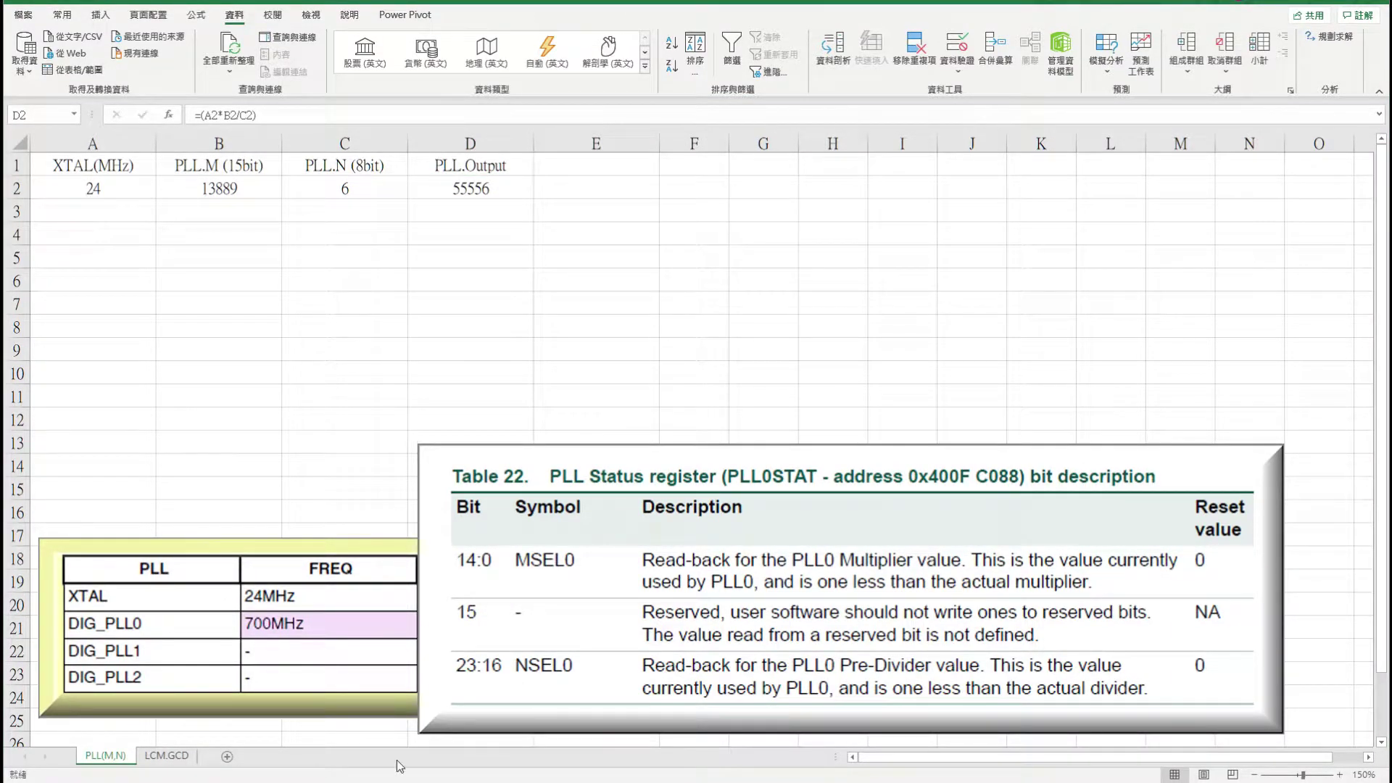
Step: Examine the LCM formula in B11 of the LCM.GCD sheet and the arguments of the LCM function
{"action": "left_click", "coordinate": [174, 757]}
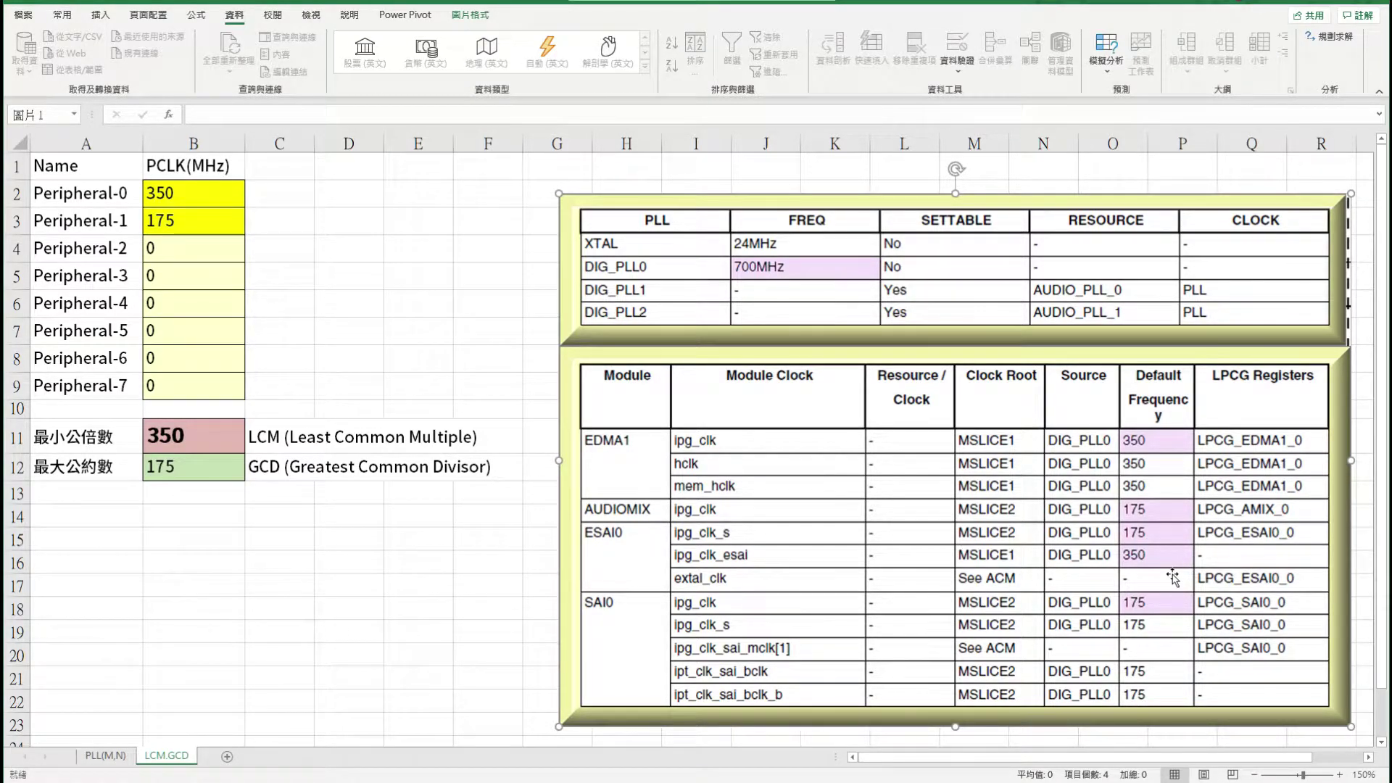
{"action": "left_click", "coordinate": [237, 438]}
{"action": "left_click", "coordinate": [196, 15]}
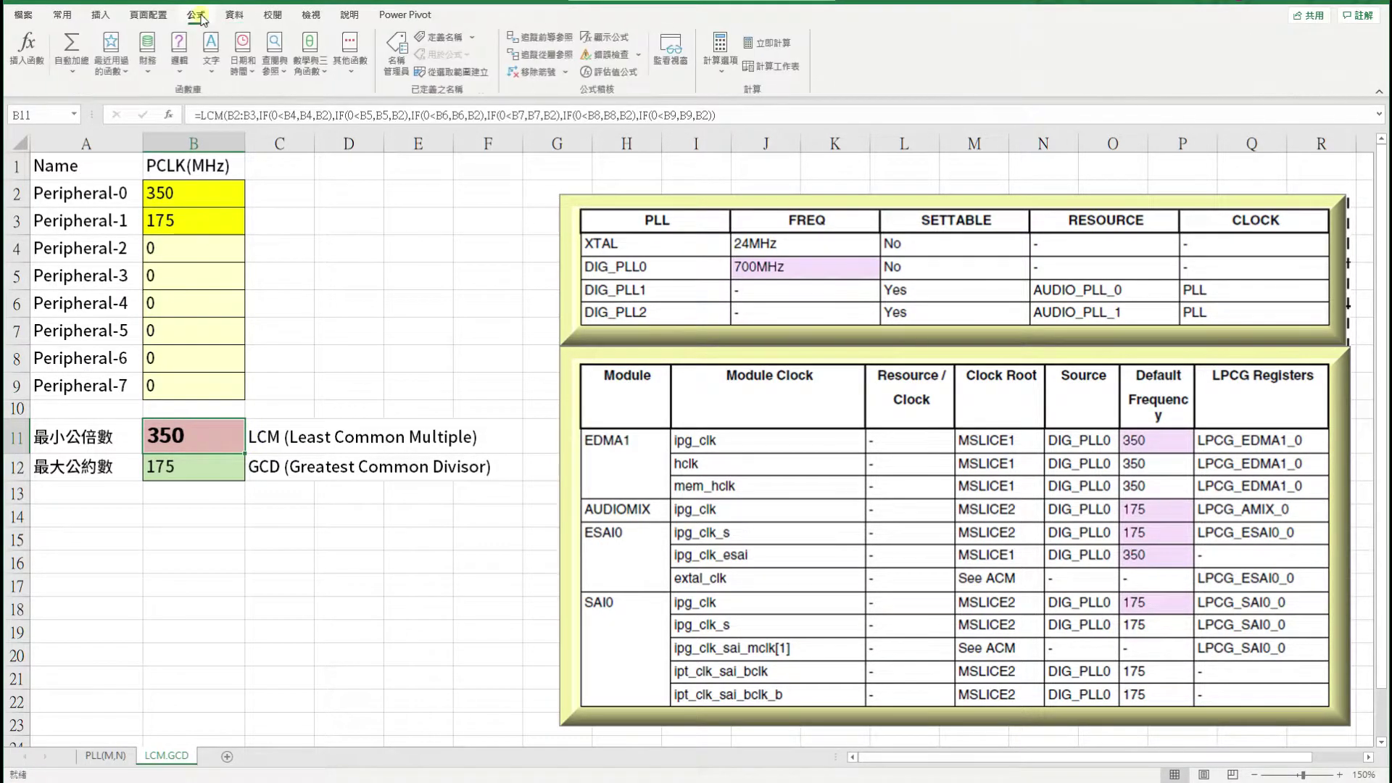
{"action": "left_click", "coordinate": [311, 62]}
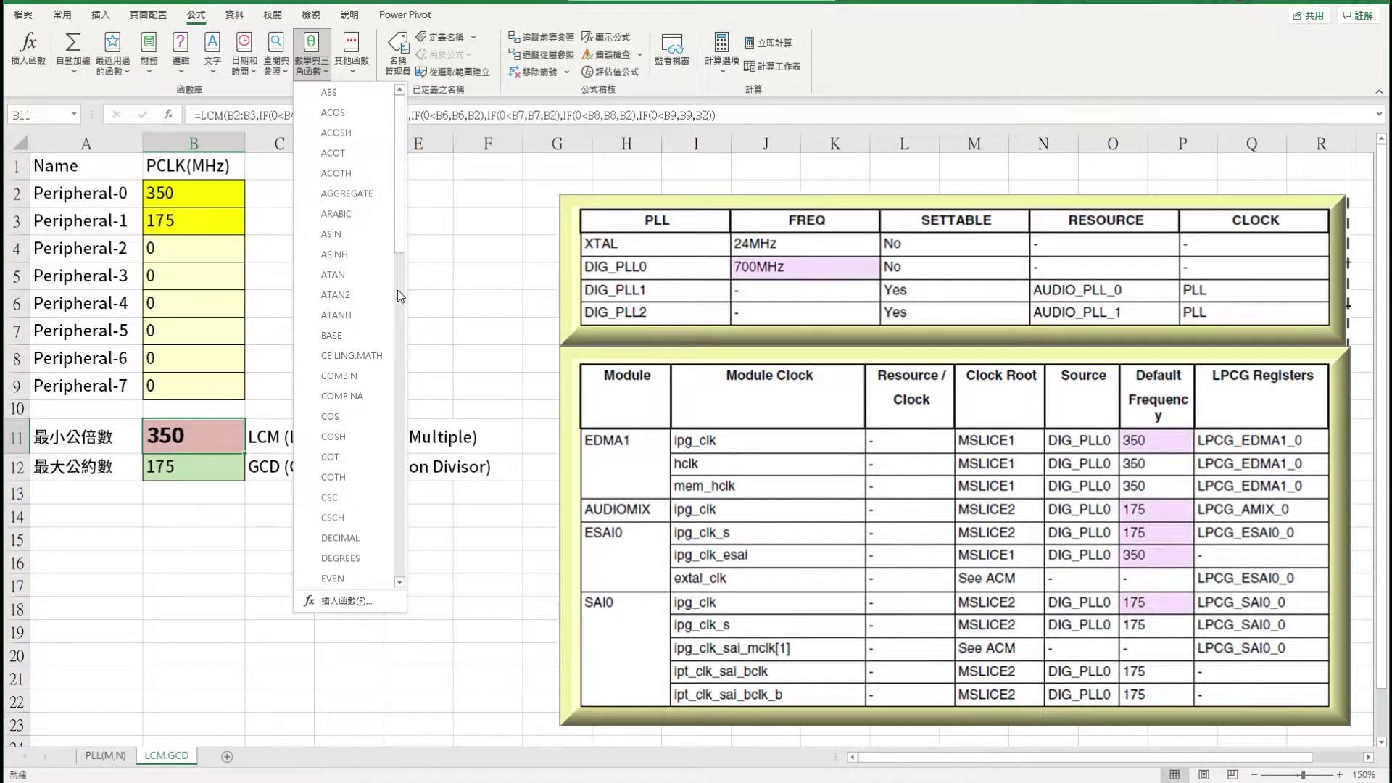
{"action": "left_click", "coordinate": [359, 235]}
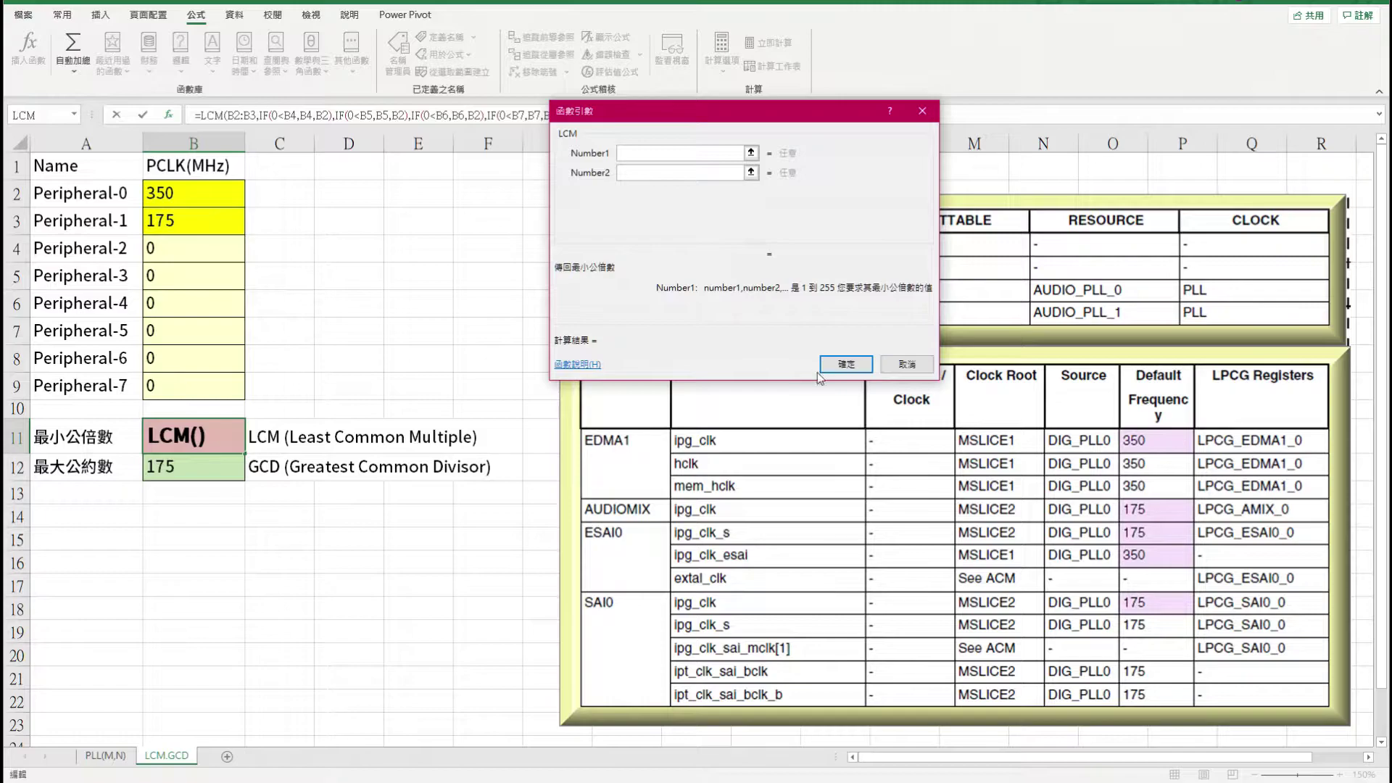
{"action": "left_click", "coordinate": [906, 364]}
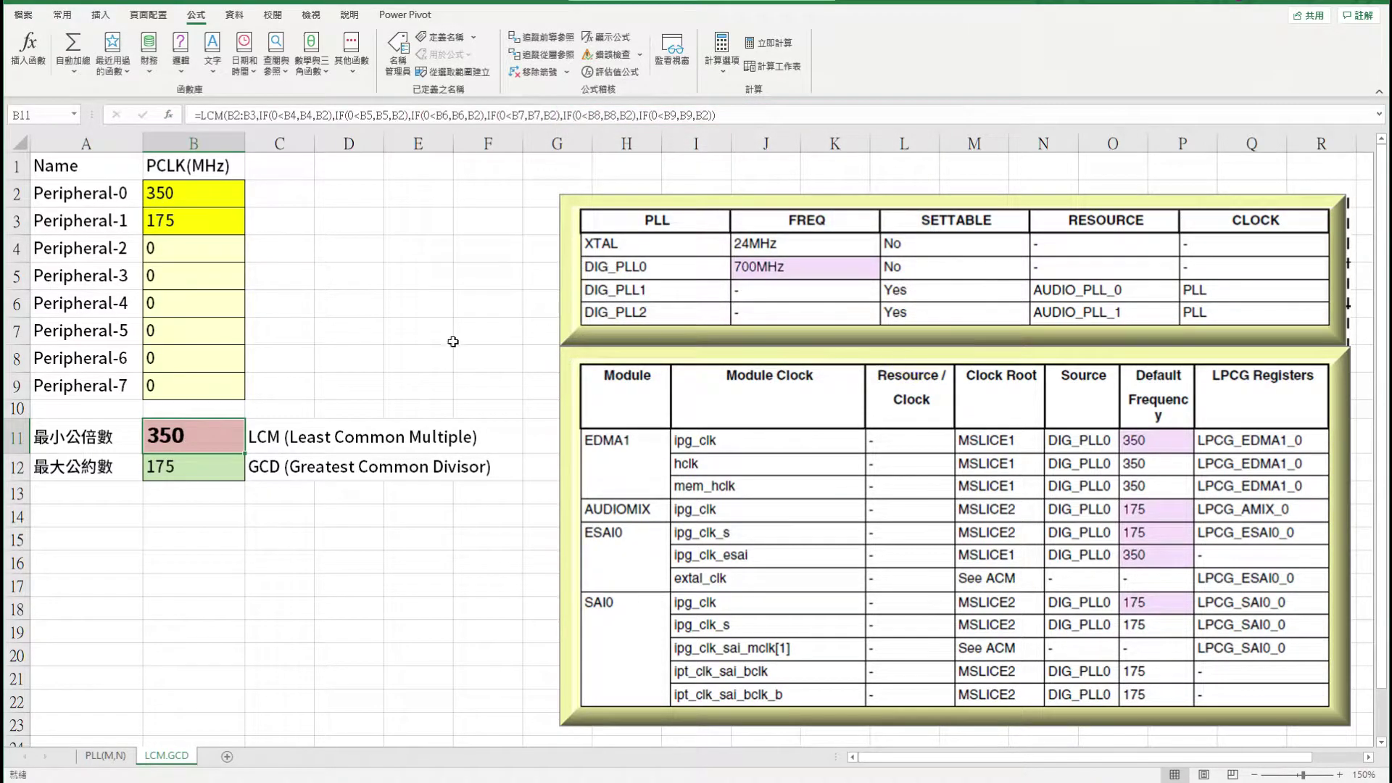
{"action": "left_click", "coordinate": [779, 116]}
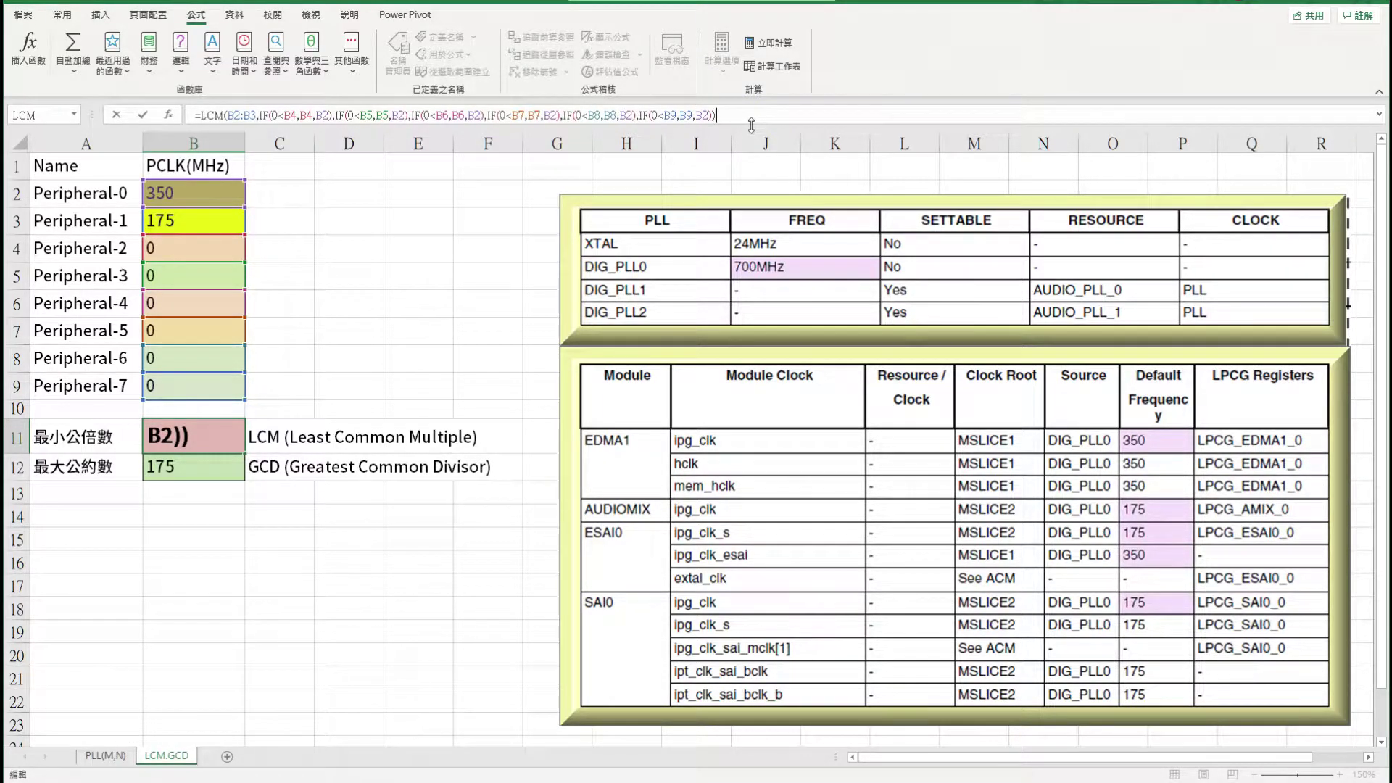
Step: Enter PCLK values of 100, 200 and 300 for Peripheral-2, Peripheral-3 and Peripheral-4, and select the LCM cell B11
{"action": "left_click", "coordinate": [190, 257]}
{"action": "type", "text": "100"}
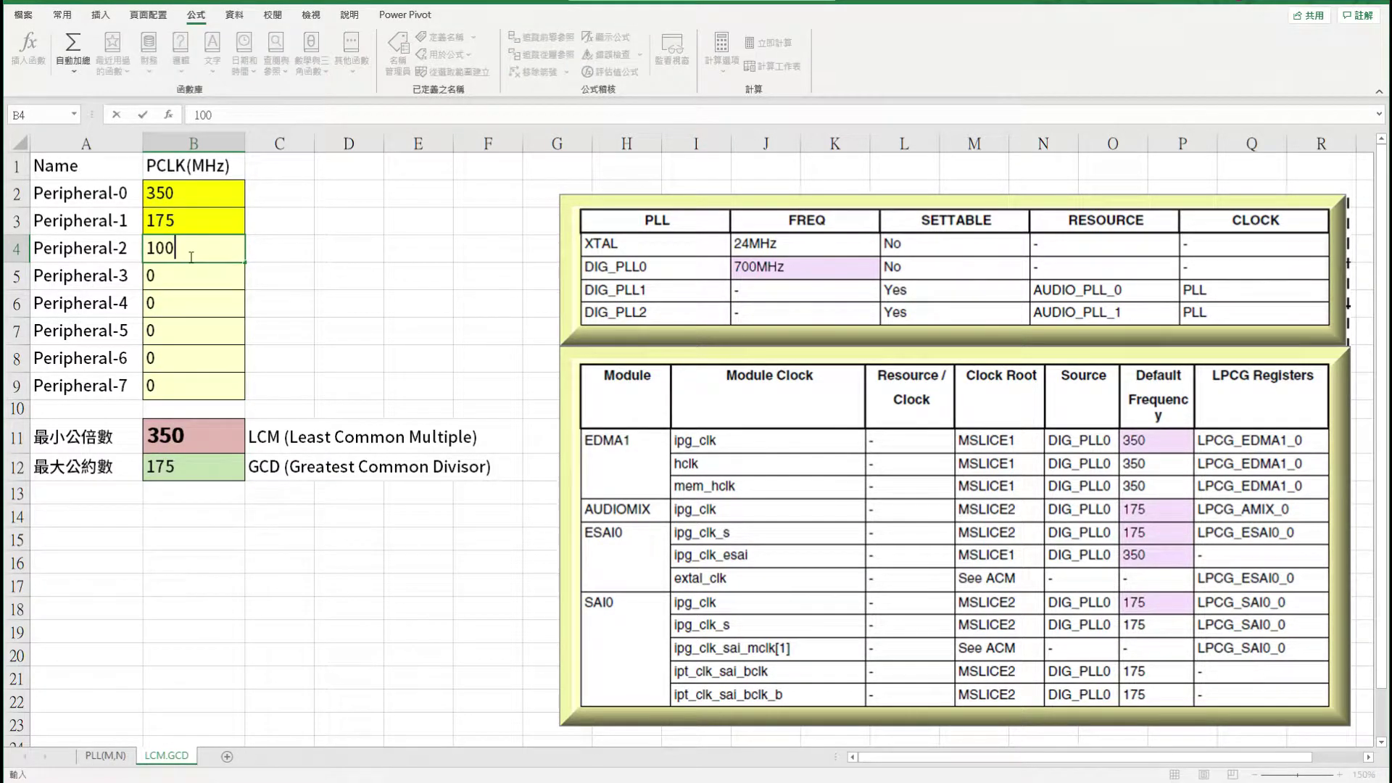
{"action": "key", "text": "Return"}
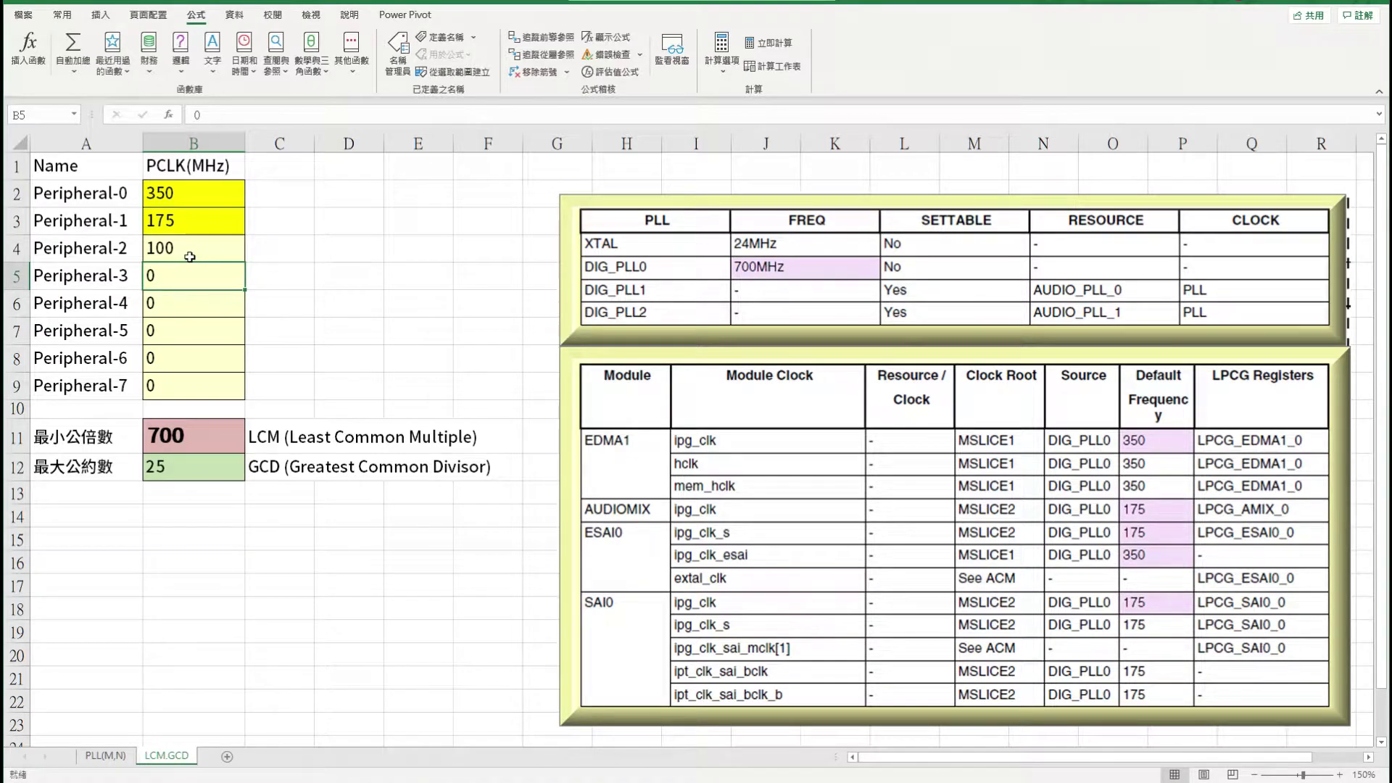
{"action": "type", "text": "200"}
{"action": "key", "text": "Return"}
{"action": "type", "text": "300"}
{"action": "key", "text": "Return"}
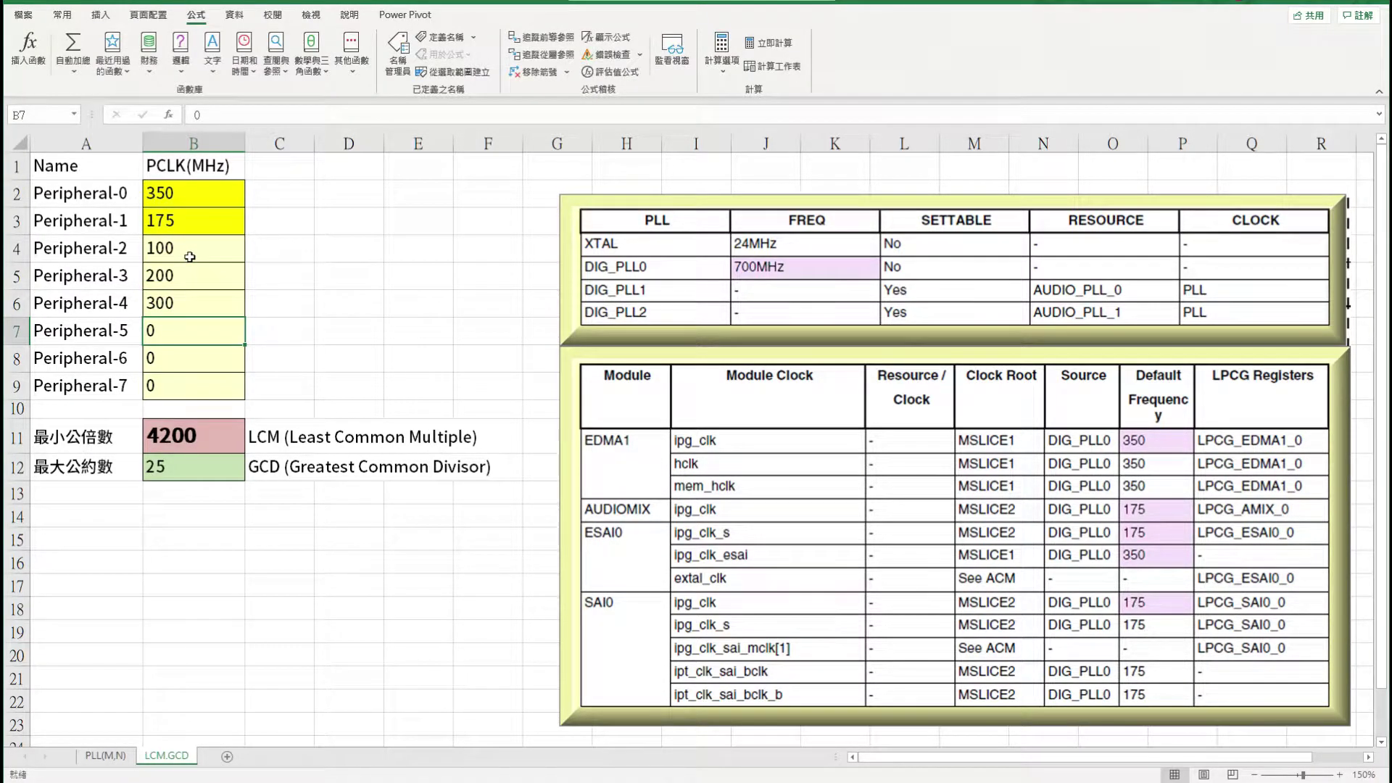
{"action": "left_click", "coordinate": [219, 441]}
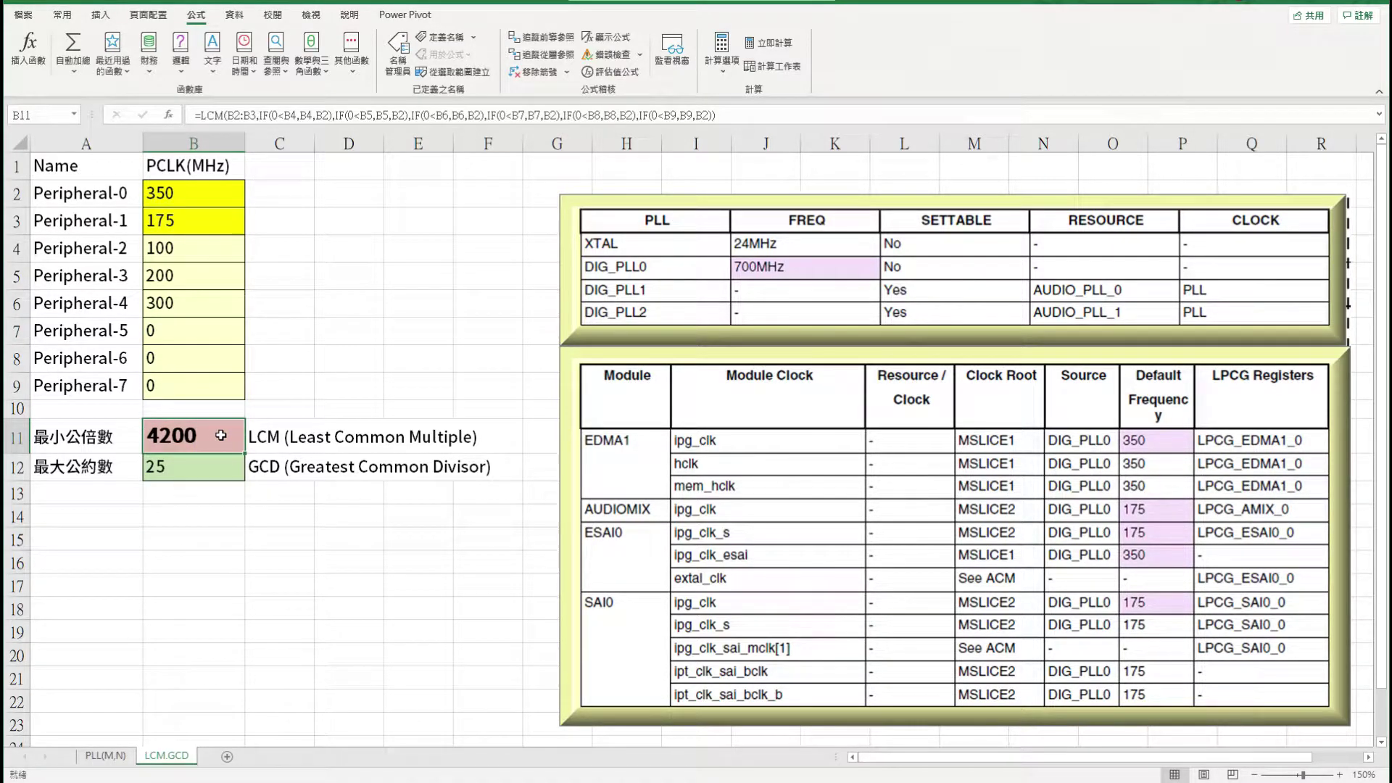
Step: Examine the GCD formula in cell B12 of the LCM.GCD sheet
{"action": "left_click", "coordinate": [237, 470]}
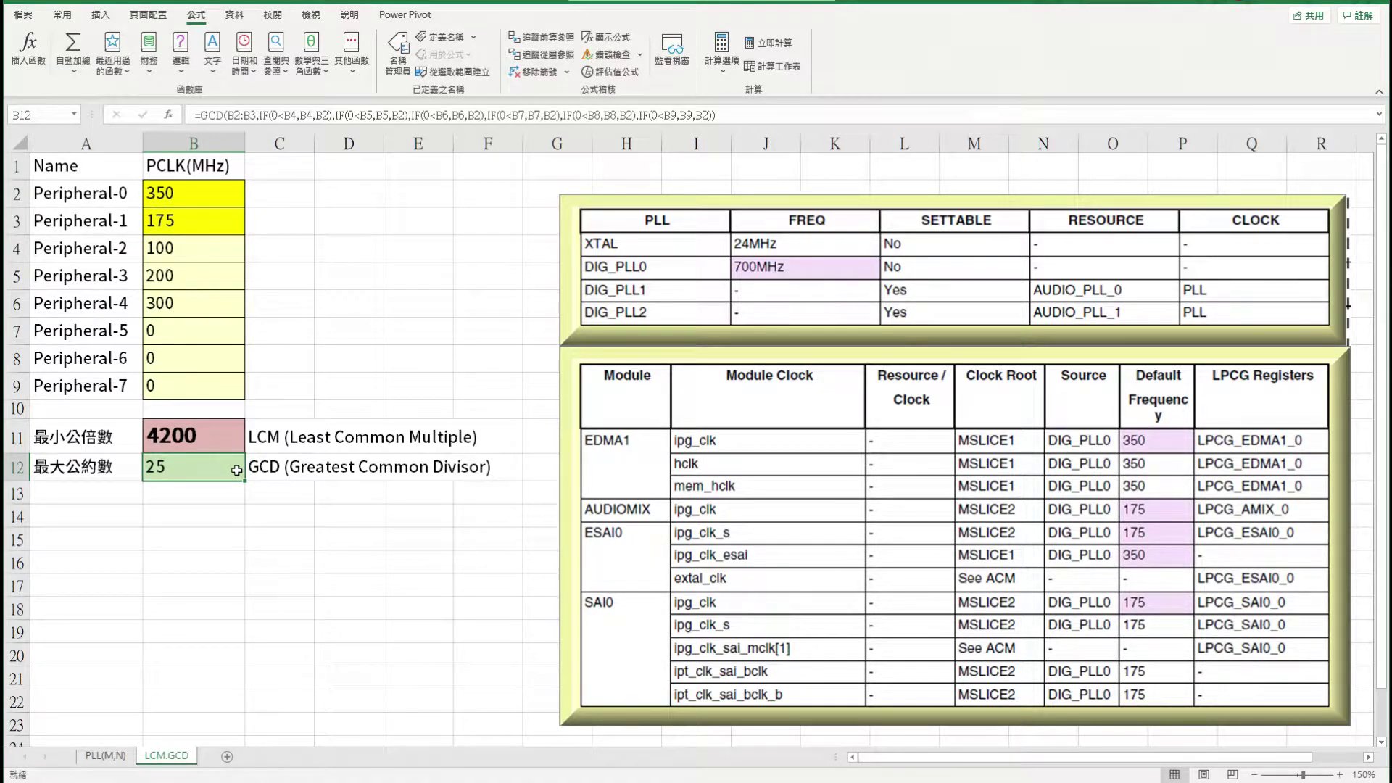
Step: Switch to Calculator, divide the 700 MHz PLL frequency by the 24 MHz reference, and multiply the quotient by 6
{"action": "key", "text": "alt"}
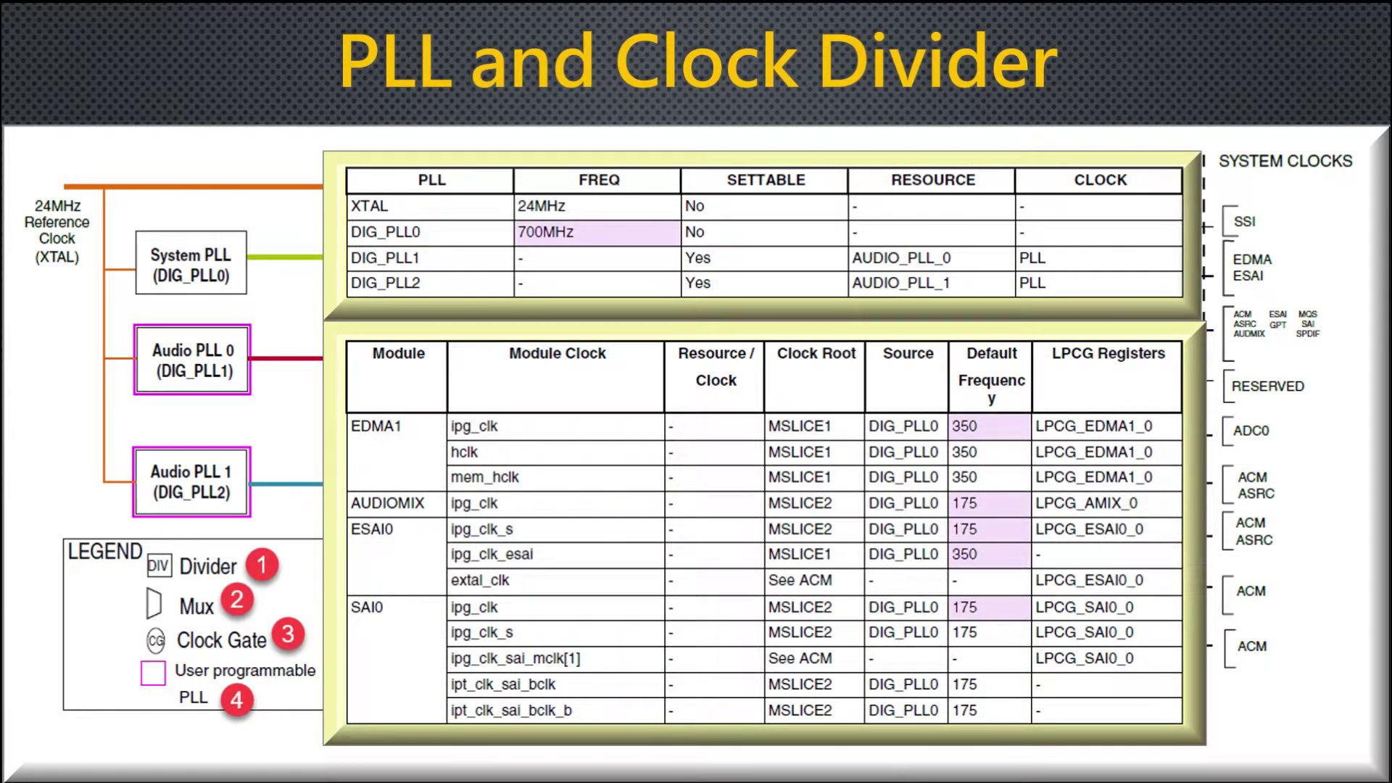
{"action": "key", "text": "alt+Tab"}
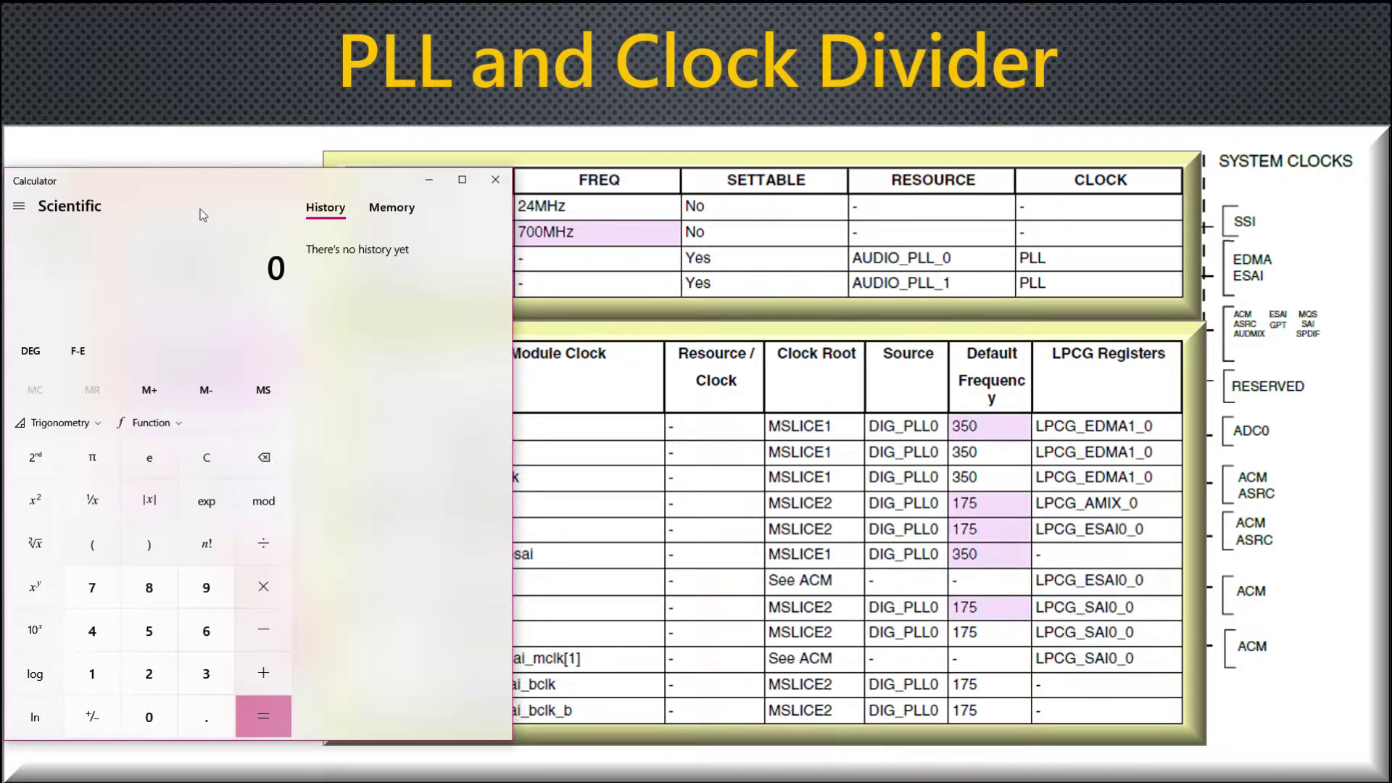
{"action": "type", "text": "700"}
{"action": "type", "text": "/24"}
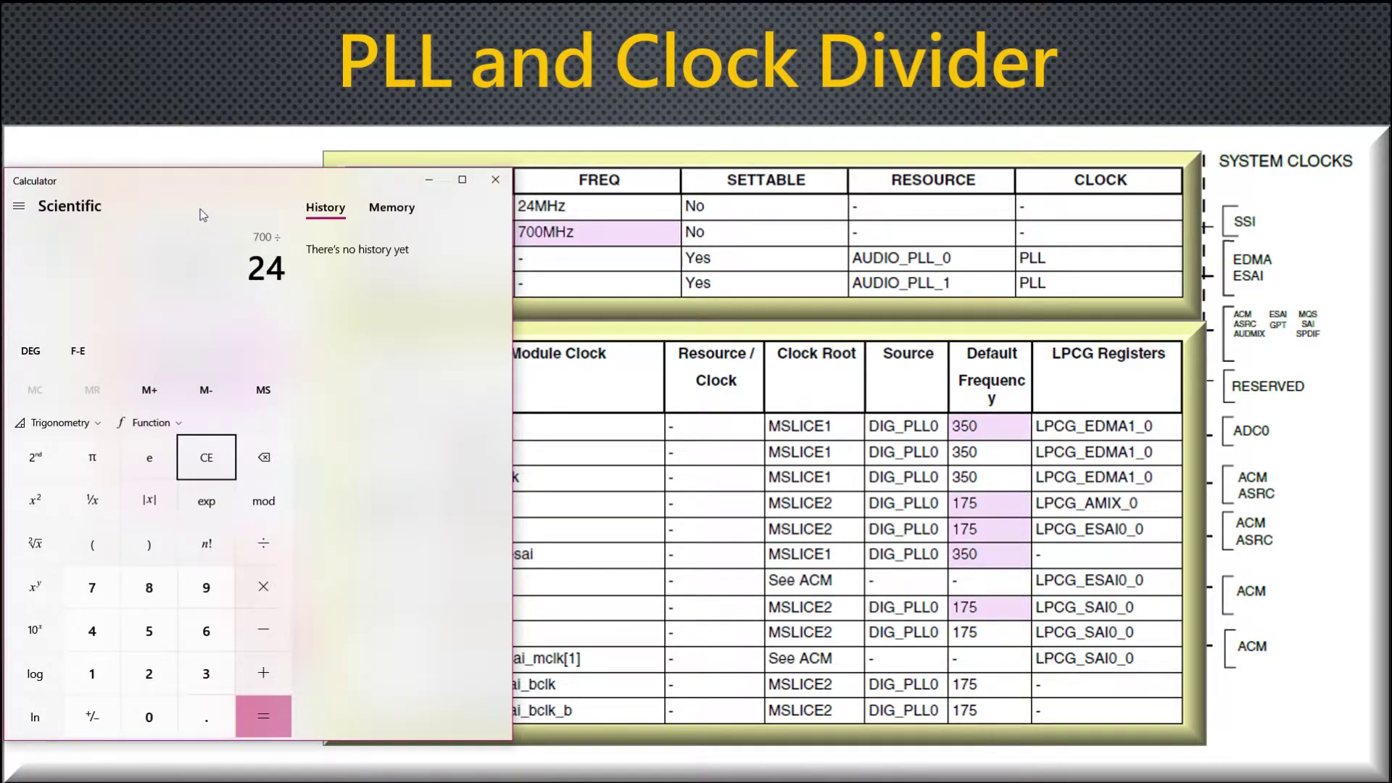
{"action": "key", "text": "Return"}
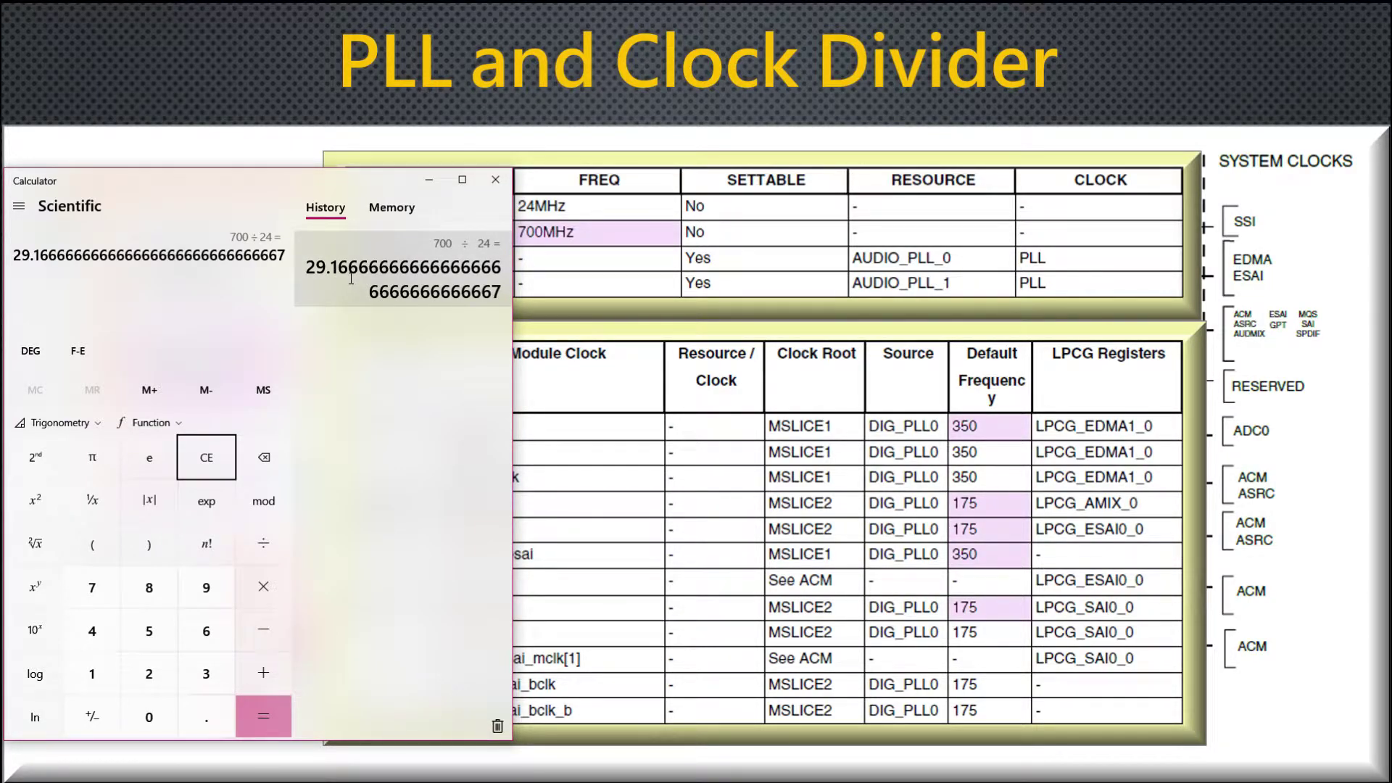
{"action": "type", "text": "*6"}
{"action": "key", "text": "Return"}
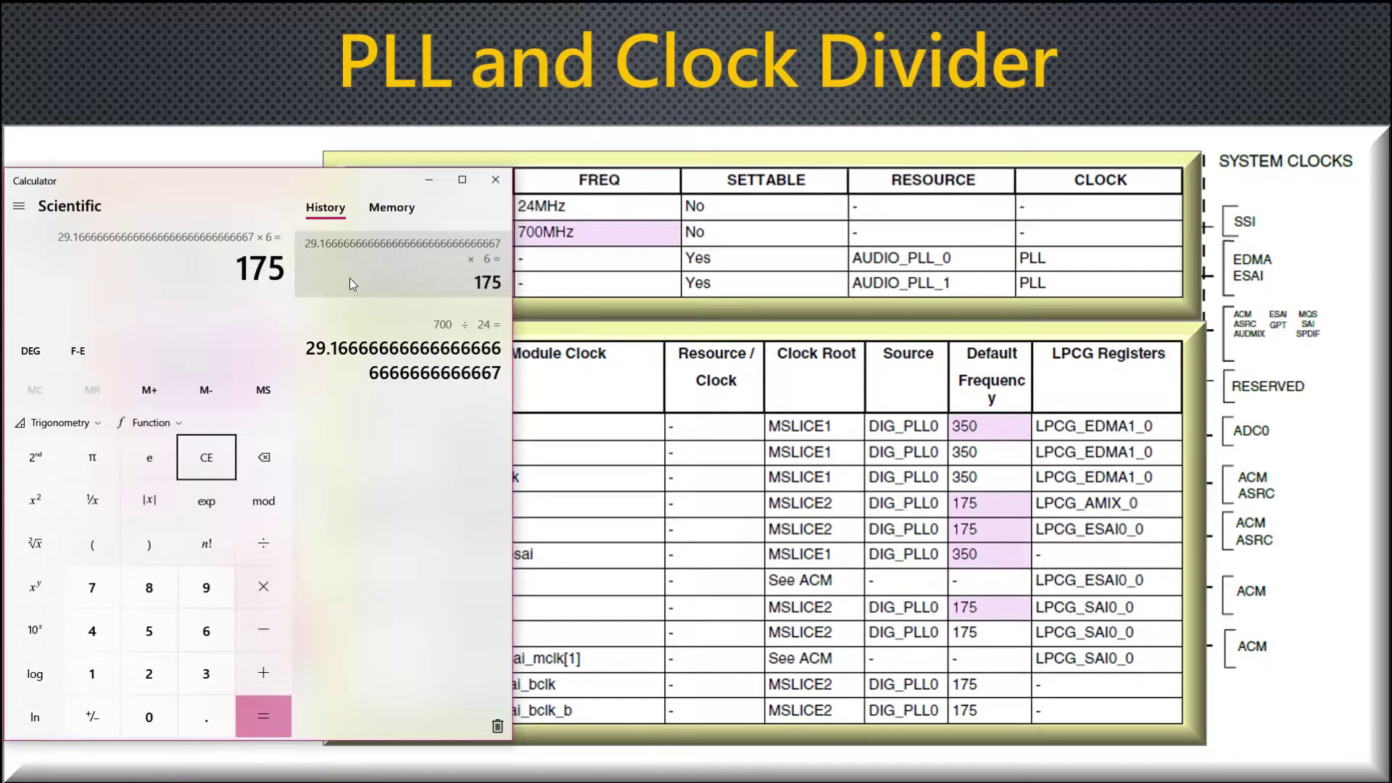